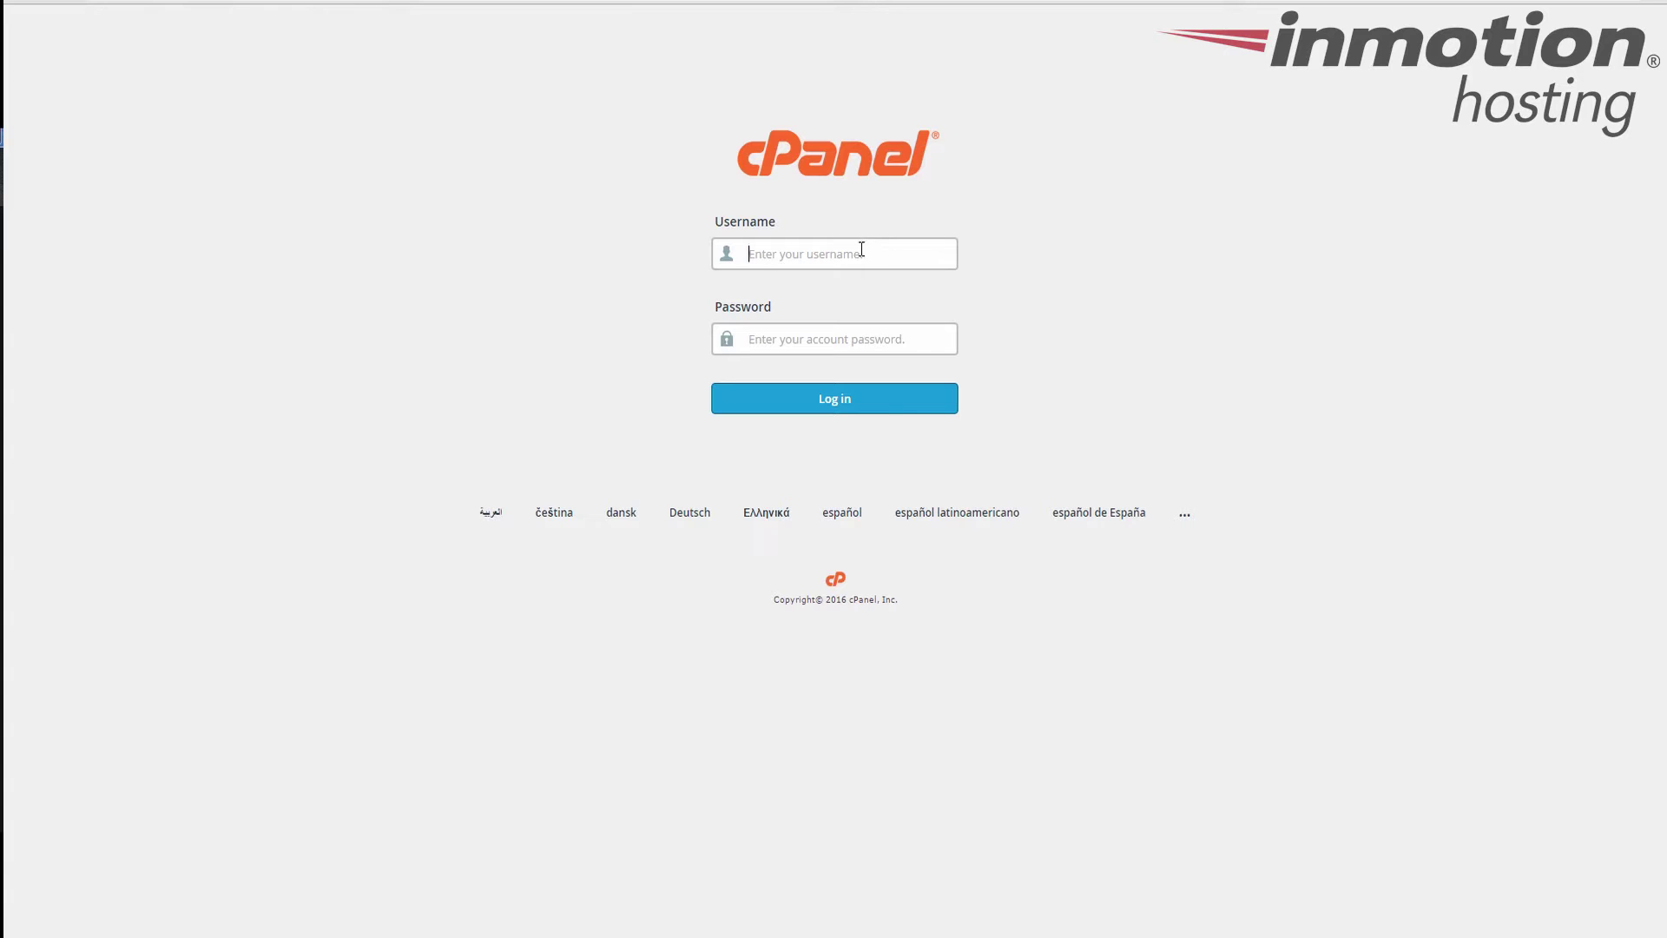
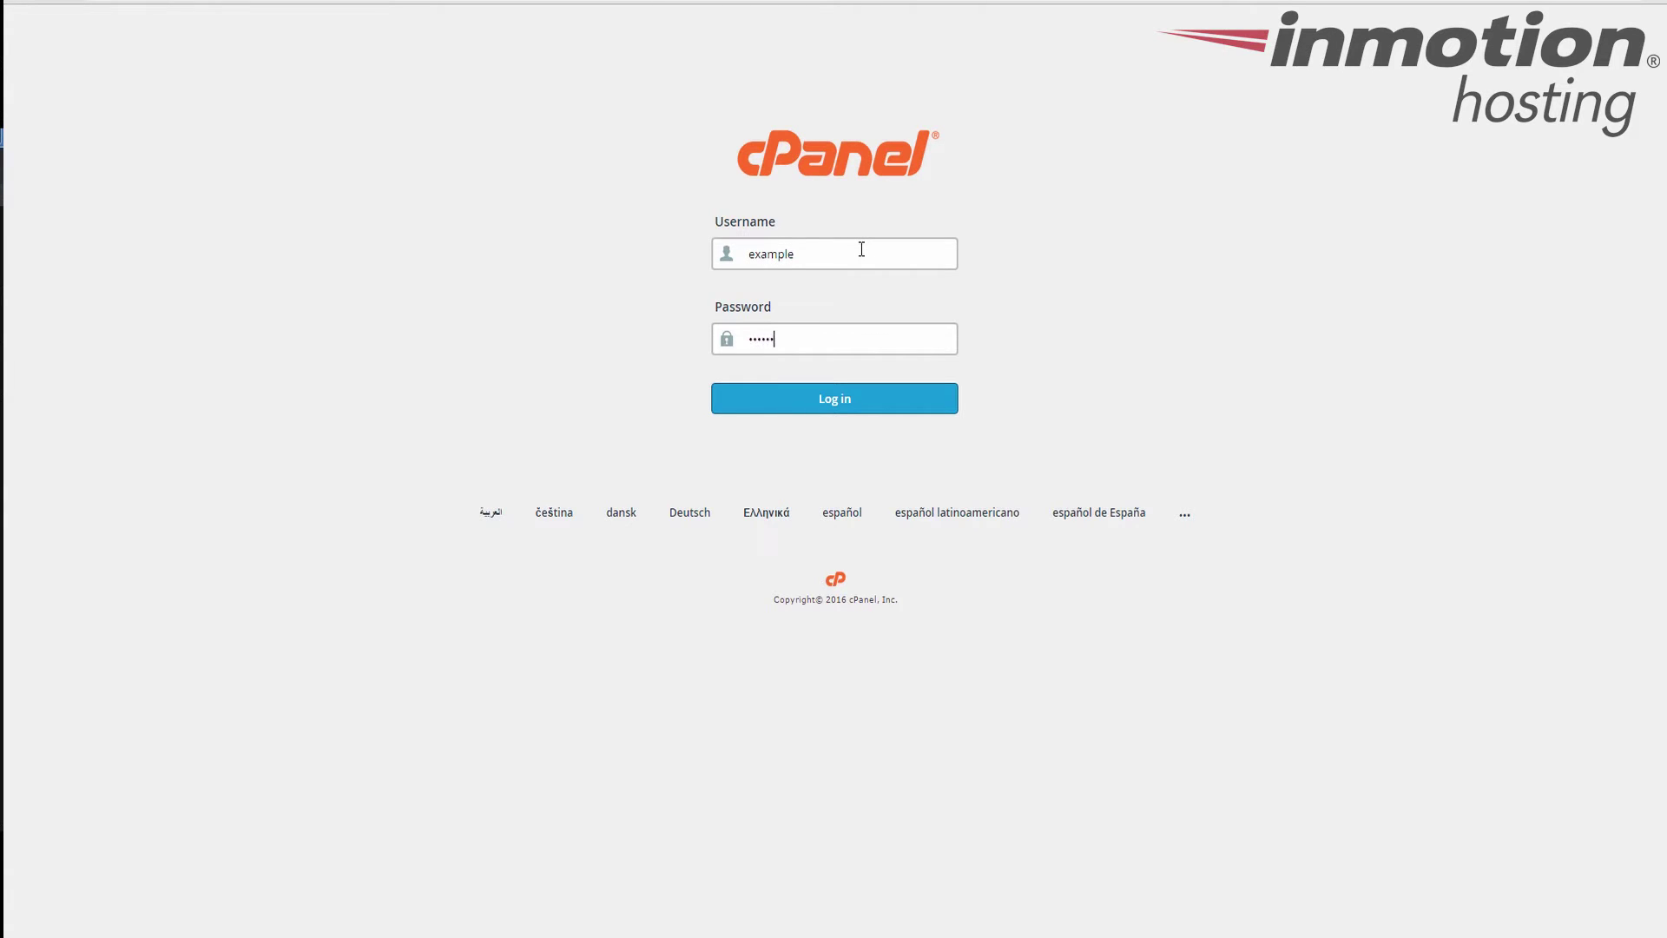
Submit the cPanel login credentials to reach the hosting dashboard.
key("Return")
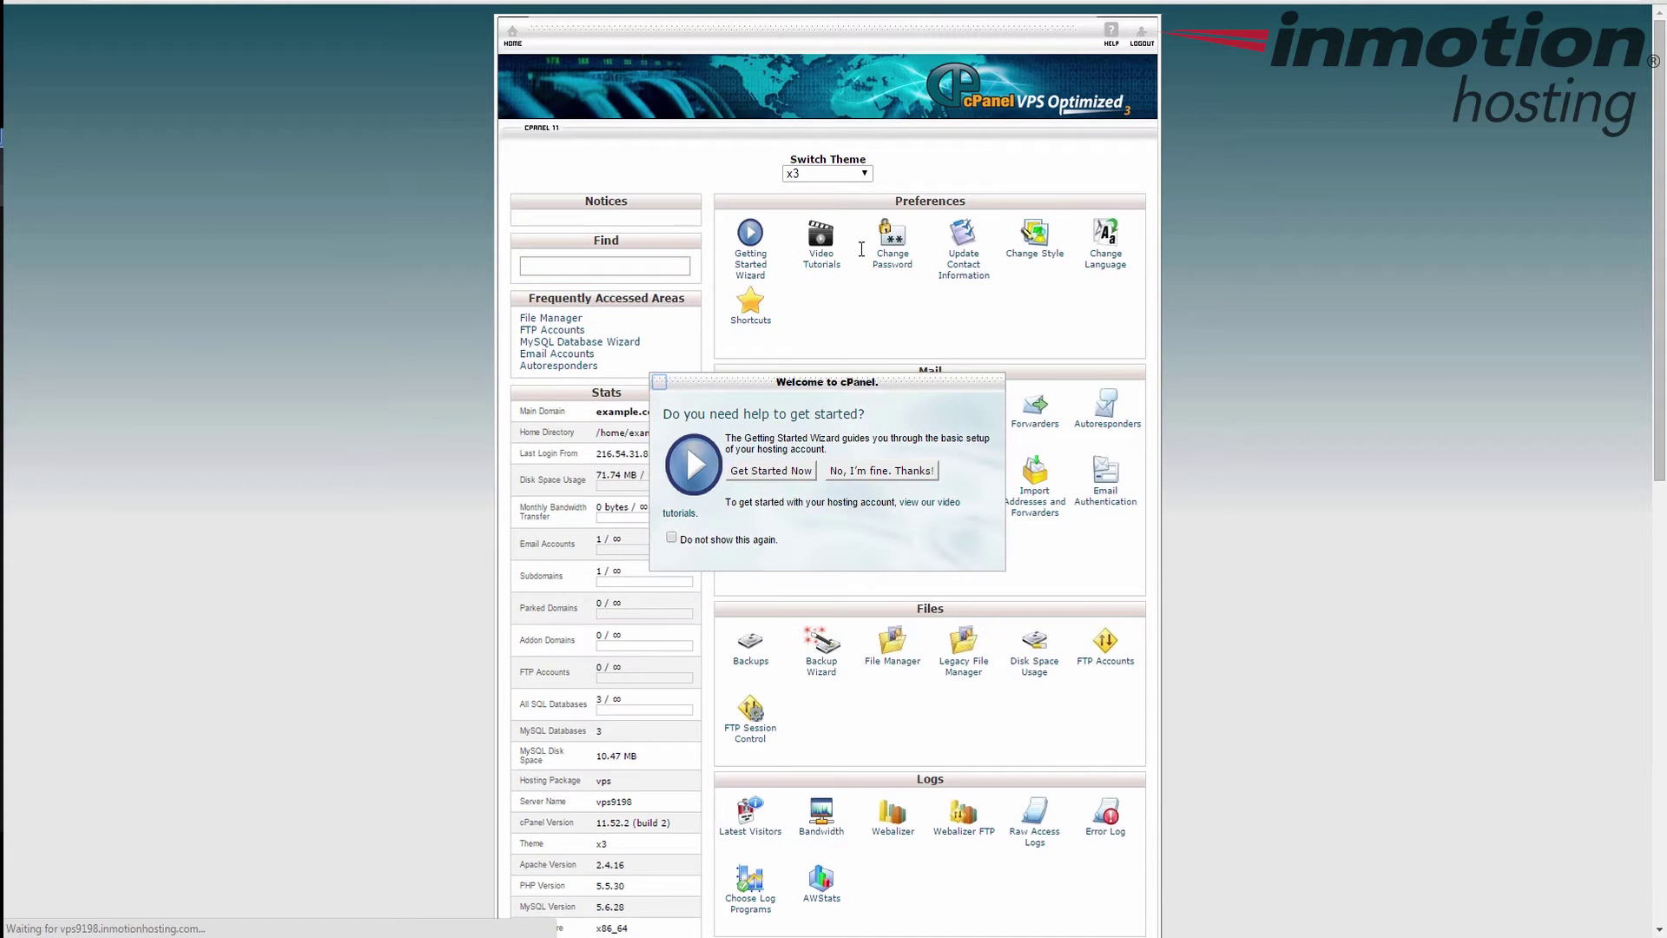
Dismiss the Getting Started prompt and highlight the Main Domain example.com in the Stats panel.
left_click(881, 477)
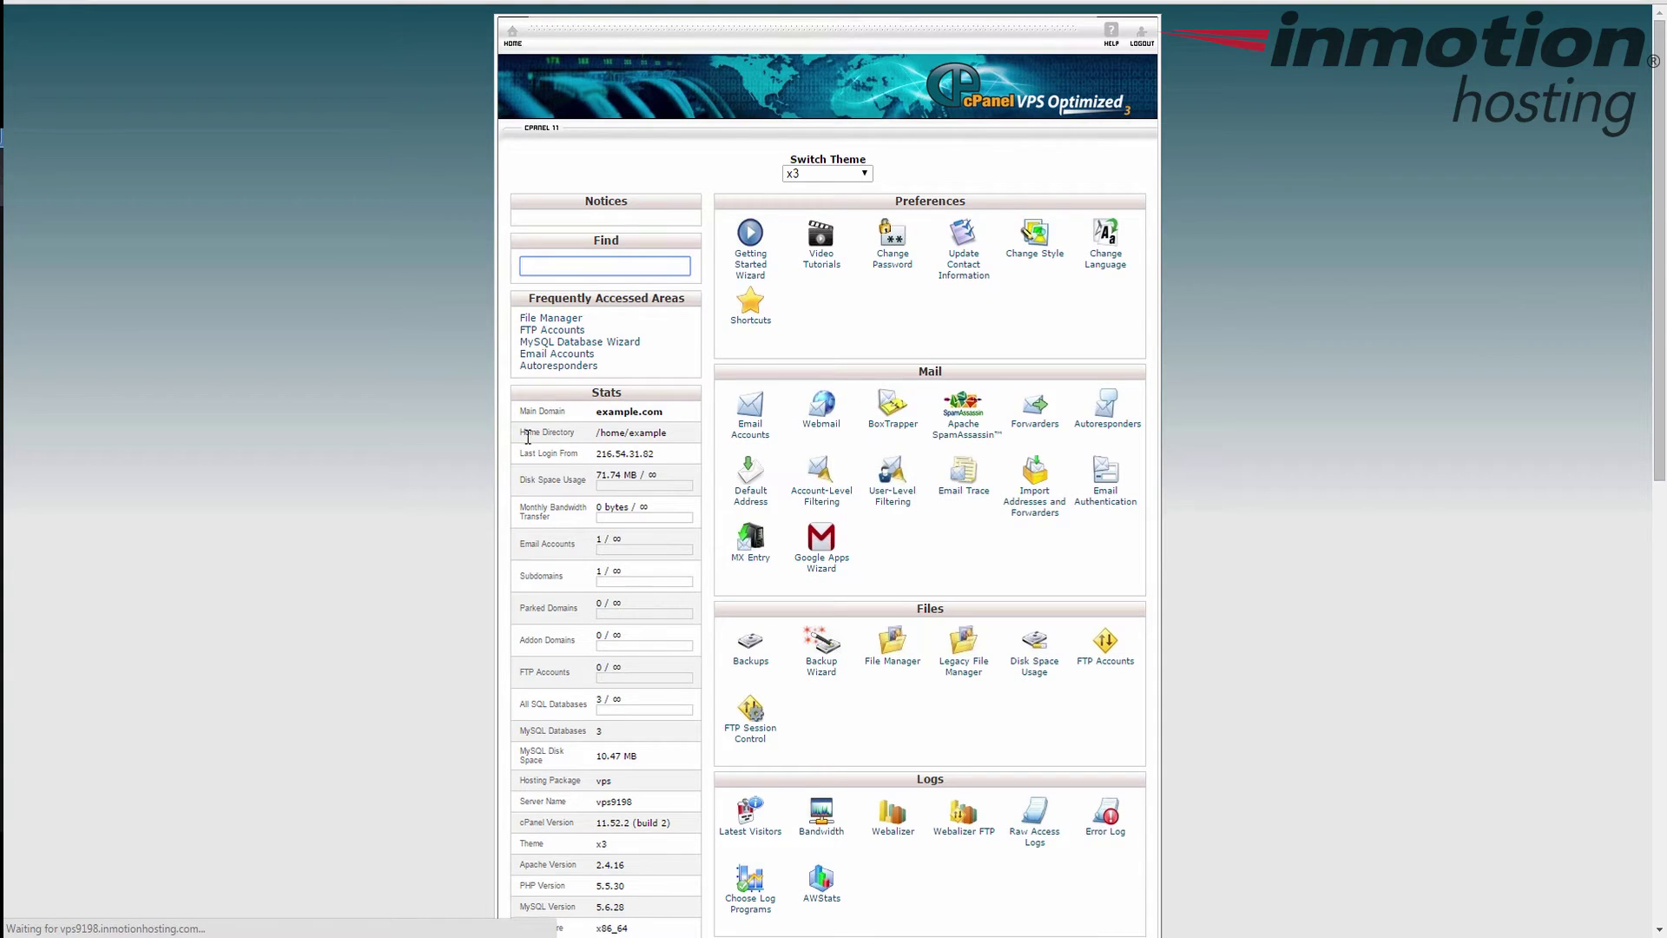
left_click_drag(521, 412, 671, 420)
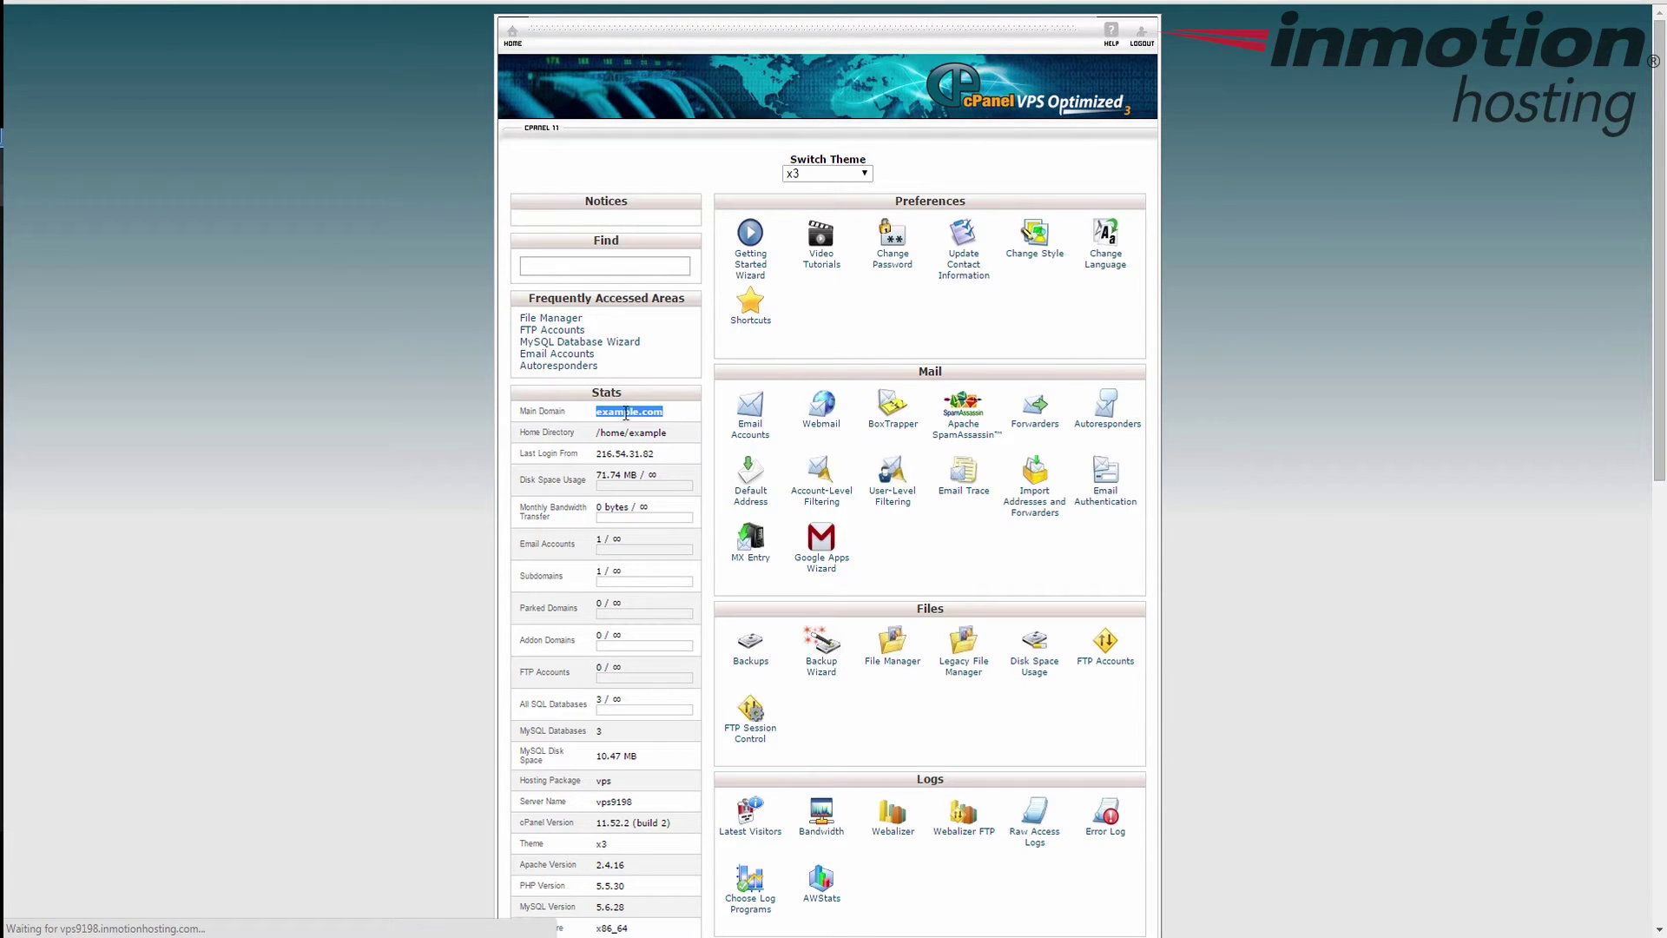
left_click(670, 418)
left_click_drag(556, 411, 670, 414)
left_click(1248, 374)
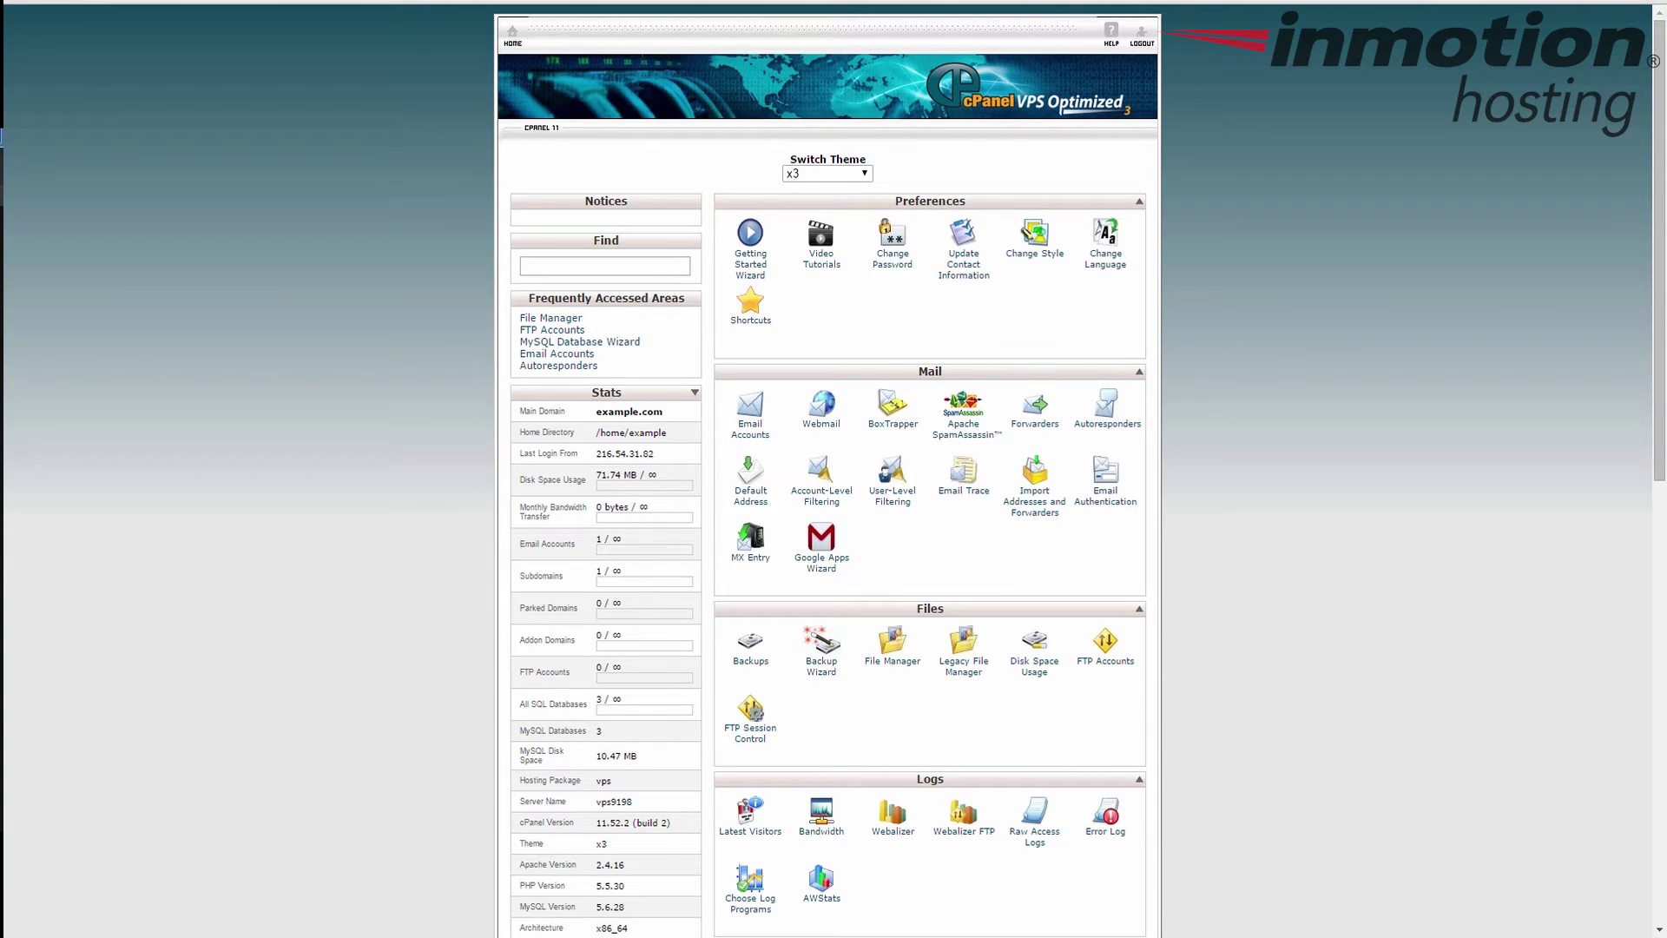
type("inmotion")
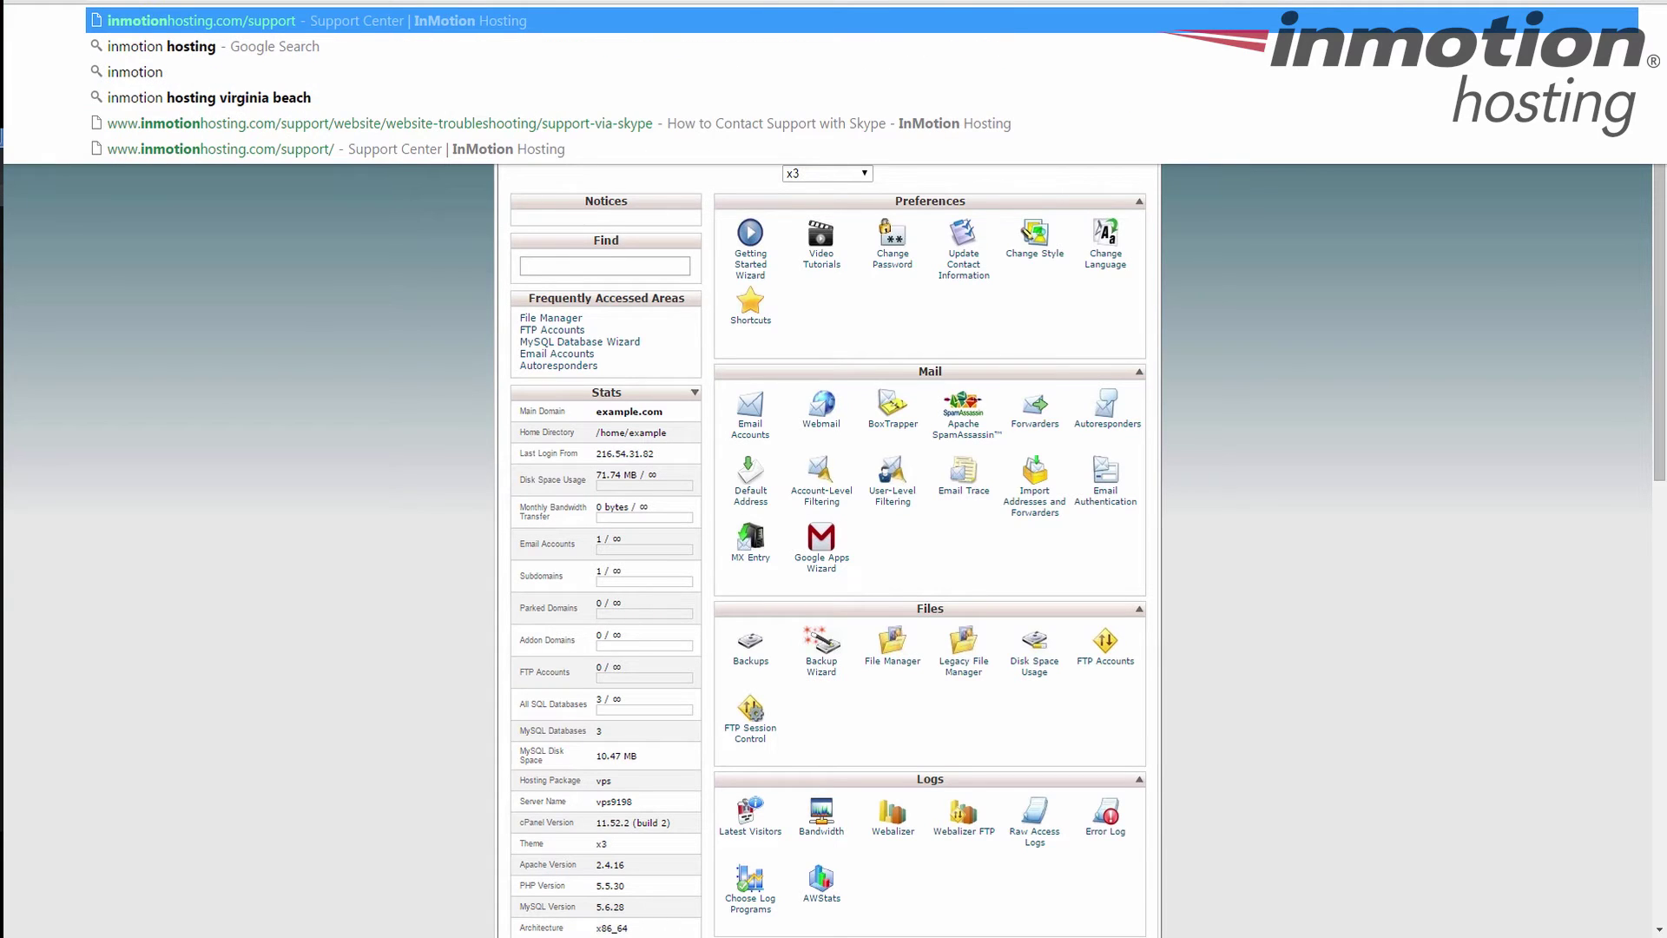
type("hosting.co")
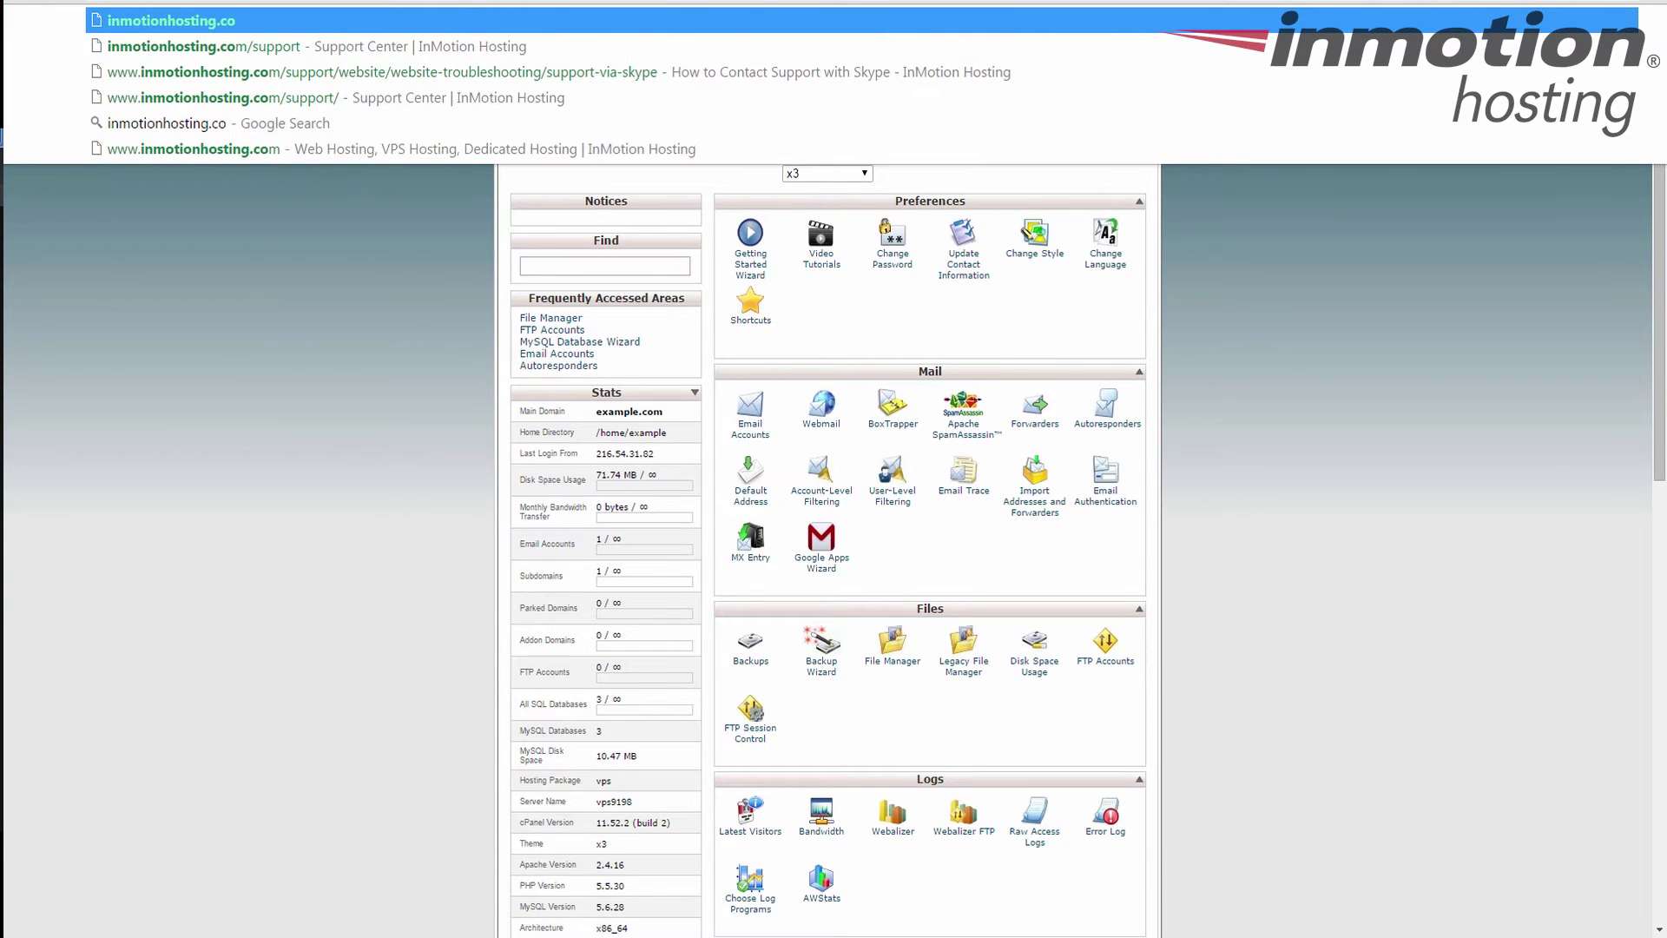
Load the InMotion Hosting Support Center from the address-bar suggestion.
key("Down")
key("Return")
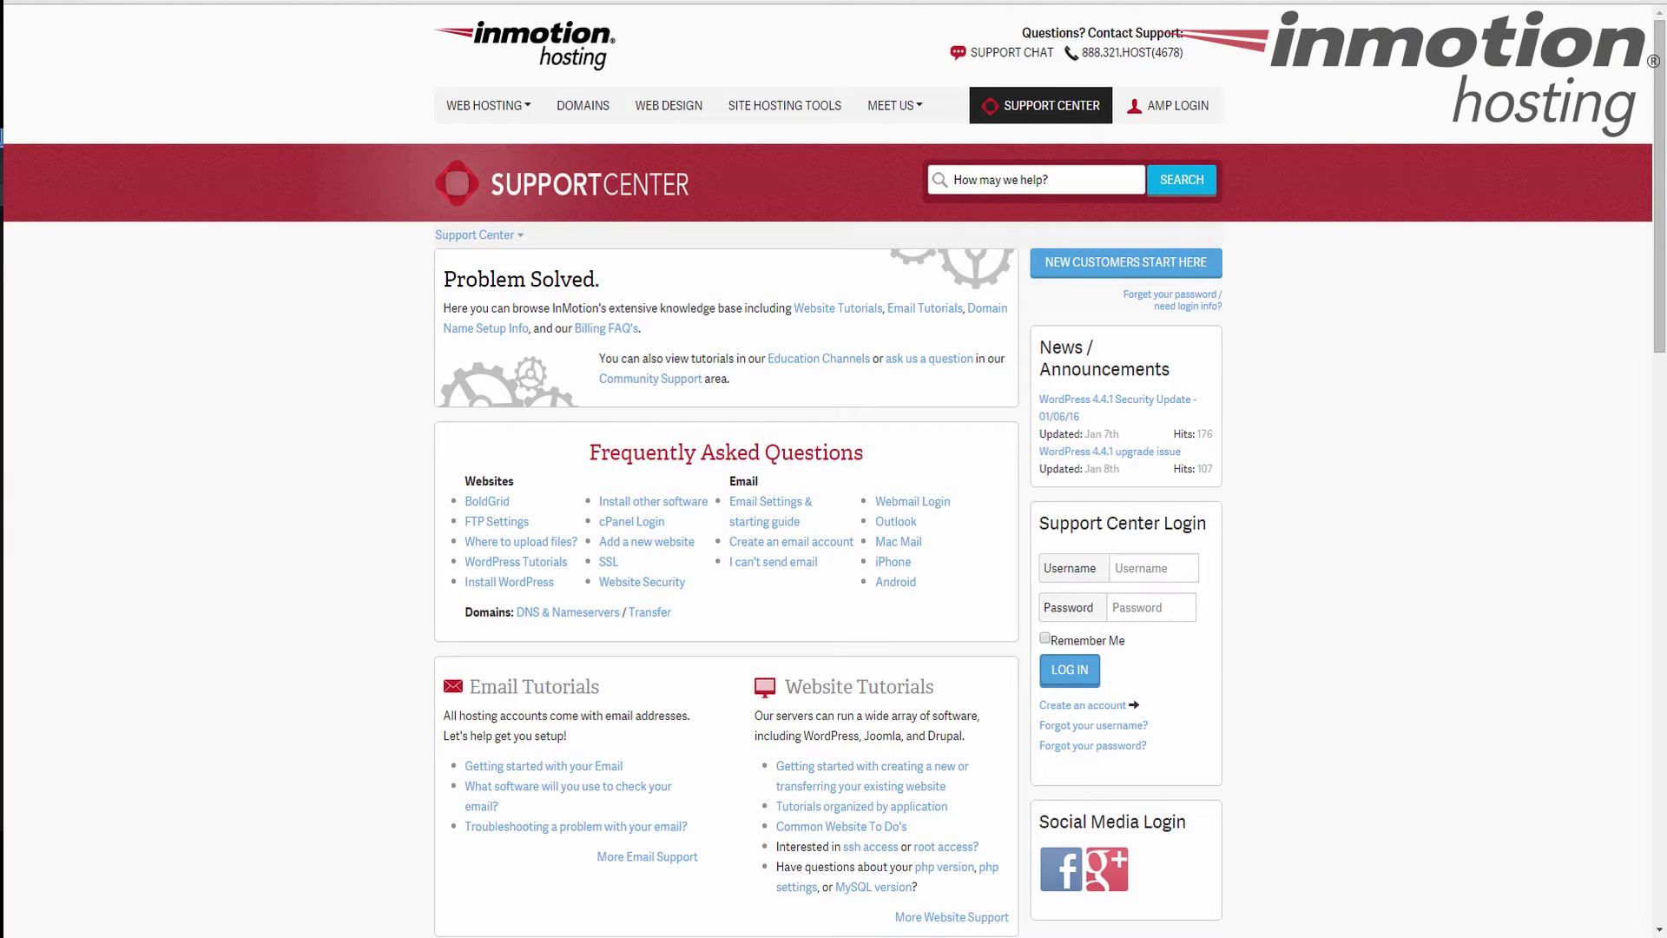
Go to AMP LOGIN and start entering the account email address.
left_click(1193, 115)
left_click(511, 319)
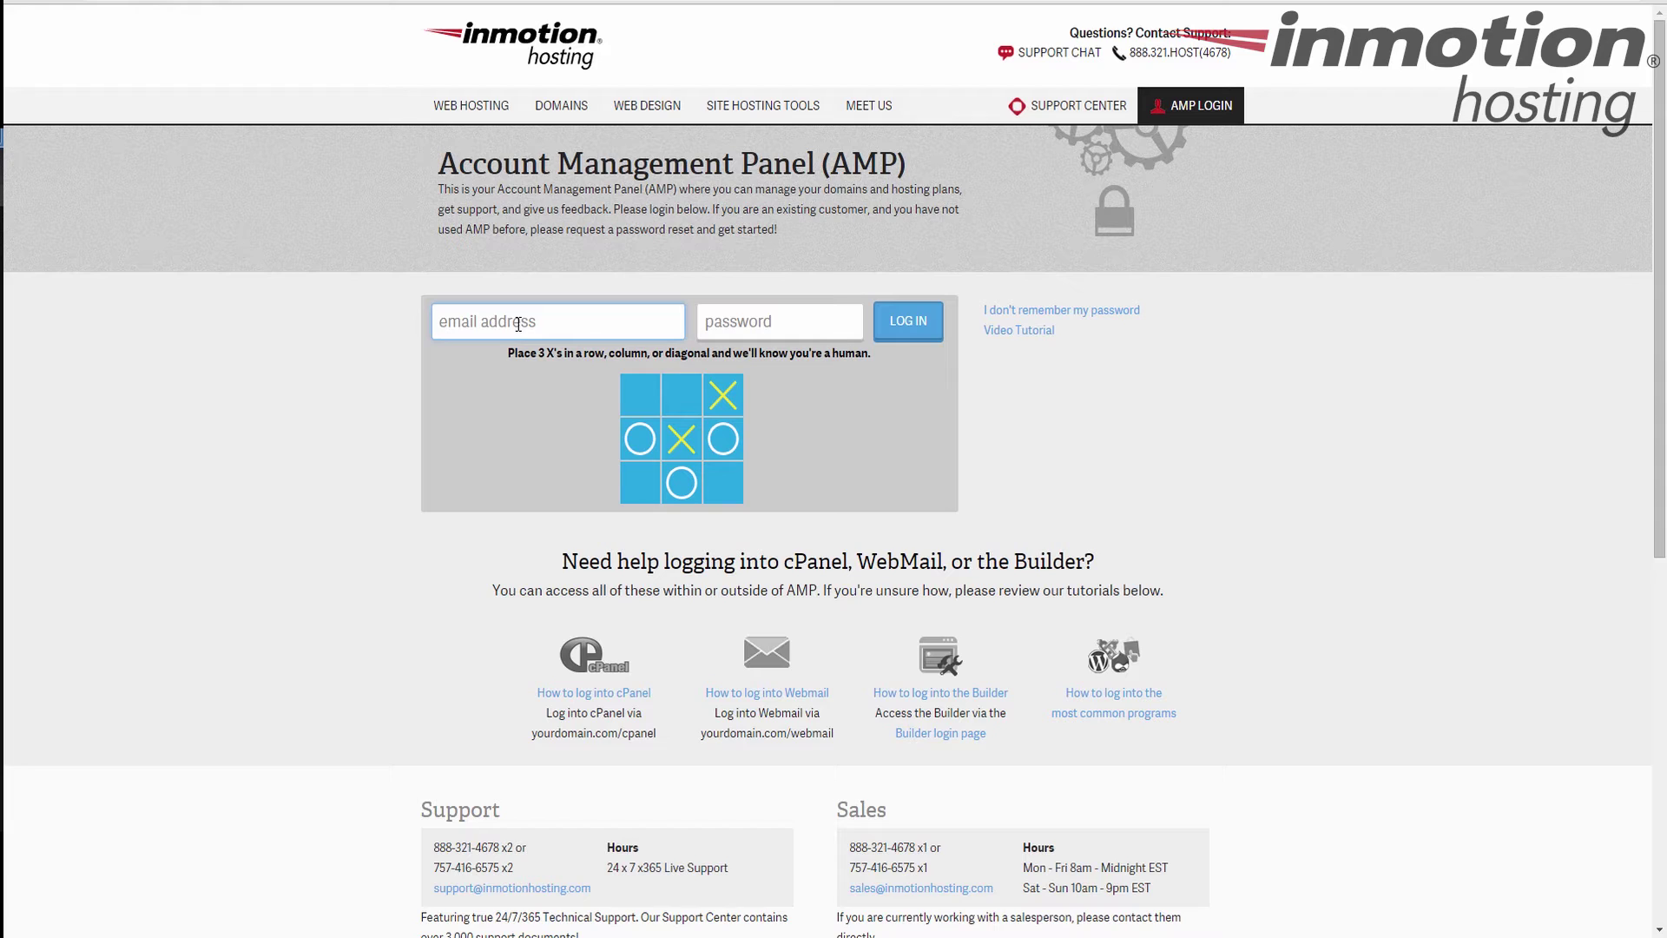
type("user@example.")
type("com")
Enter the password, mark three X's in a line on the human-check puzzle, and log in to AMP.
key("Tab")
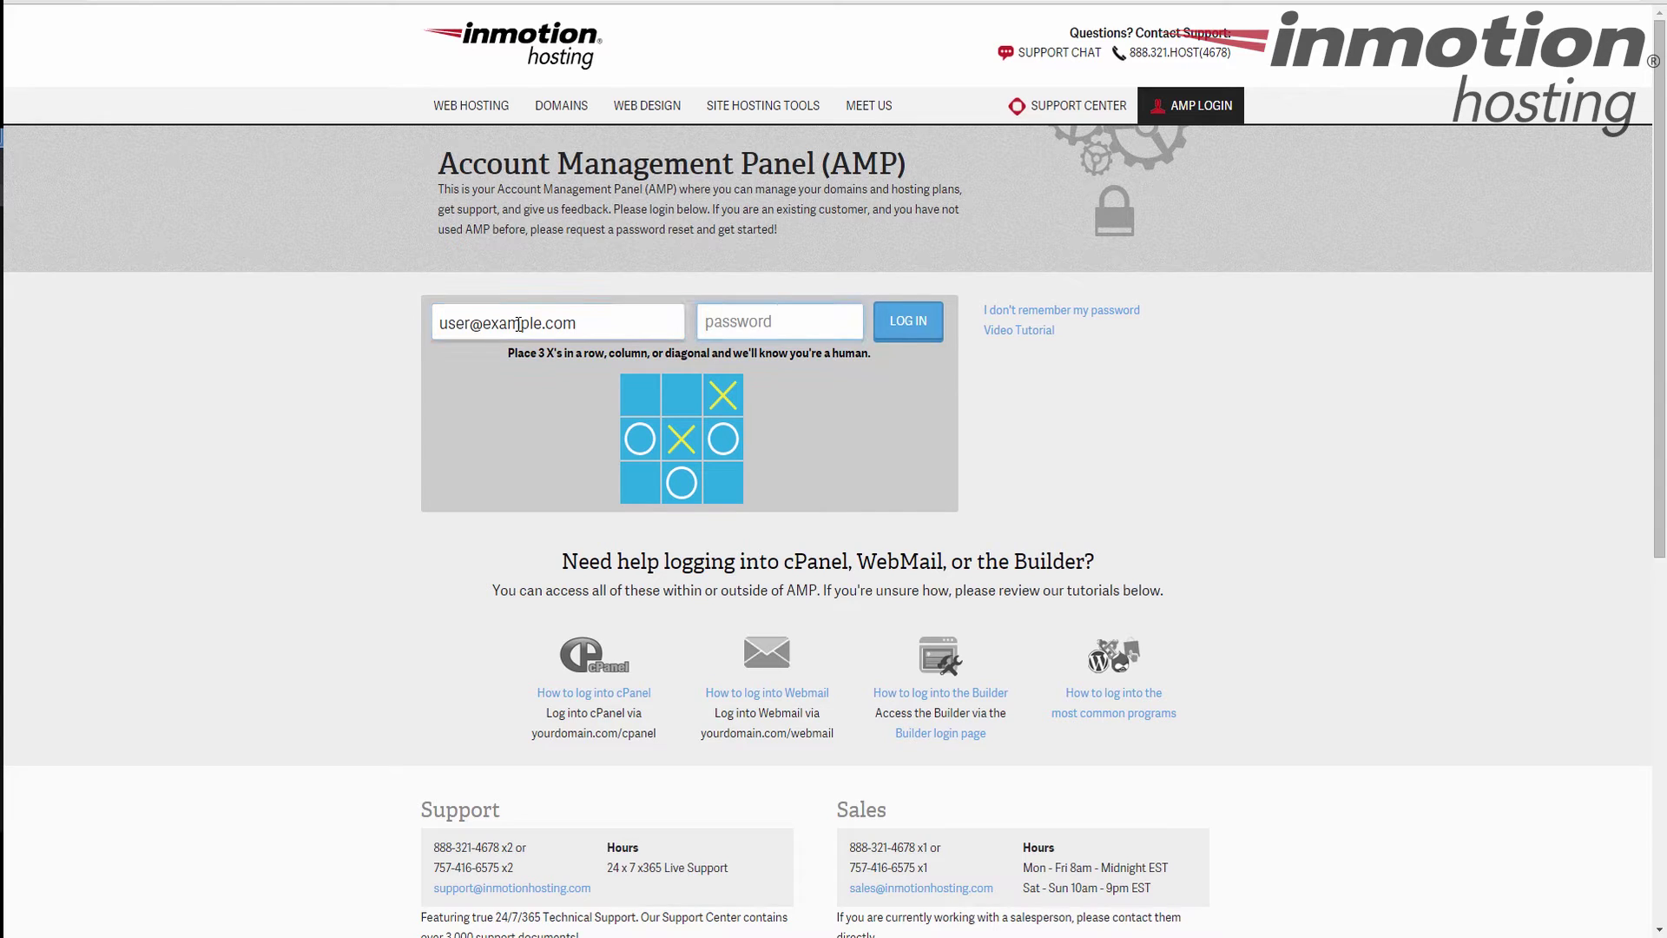
left_click(637, 482)
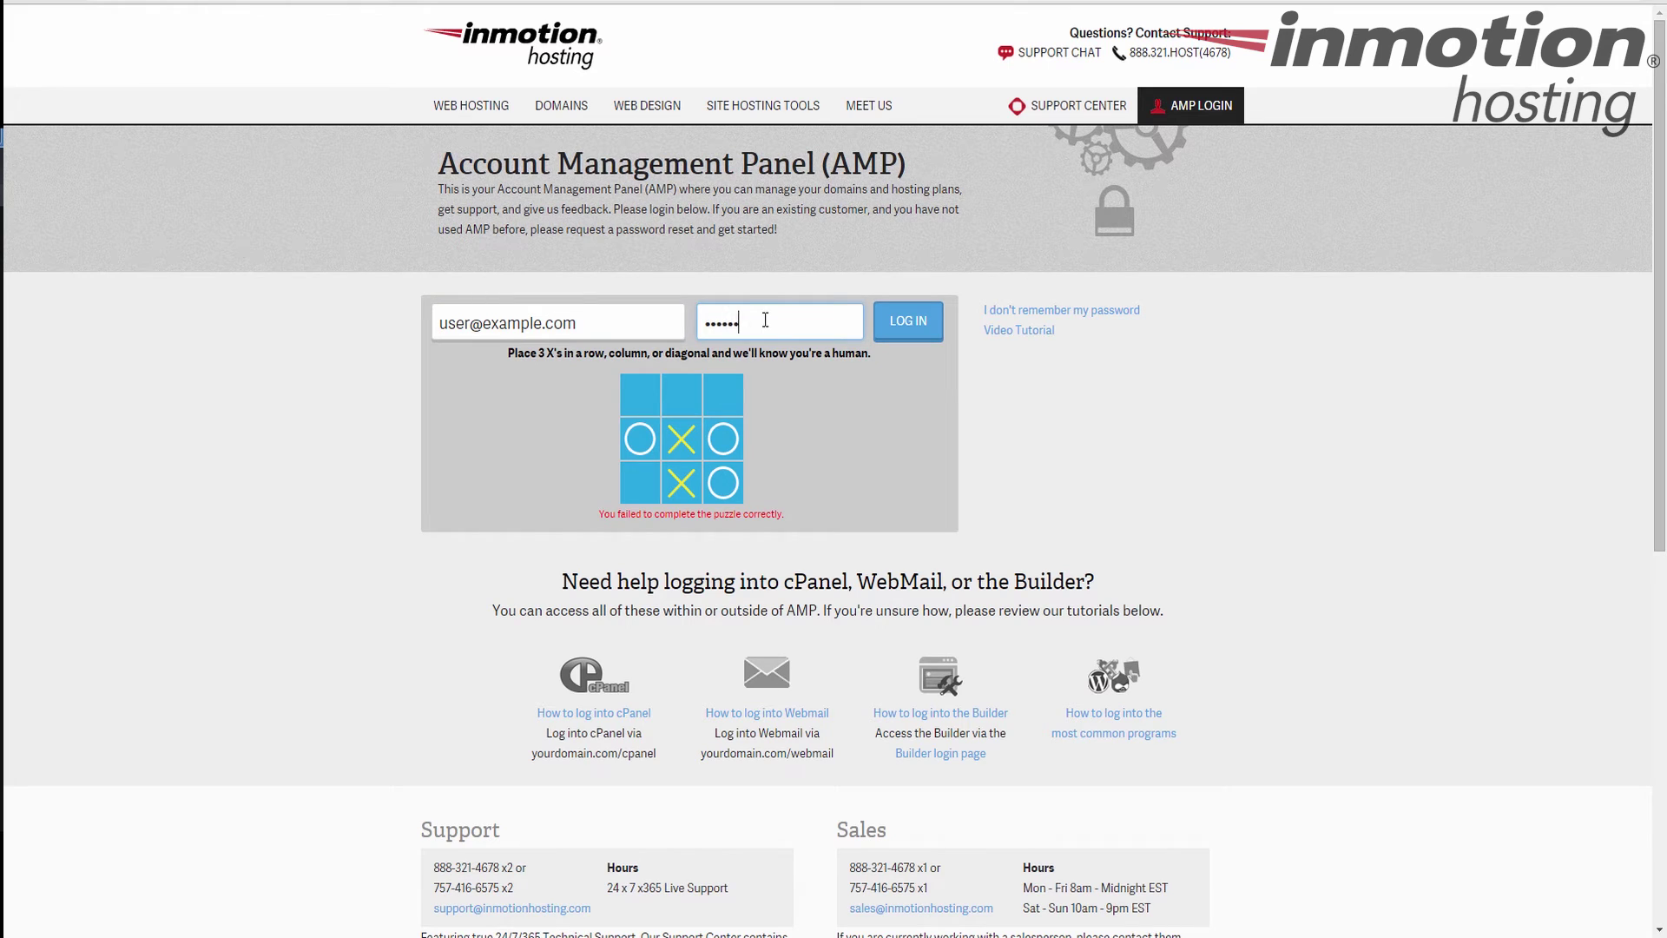
left_click(681, 394)
left_click(902, 329)
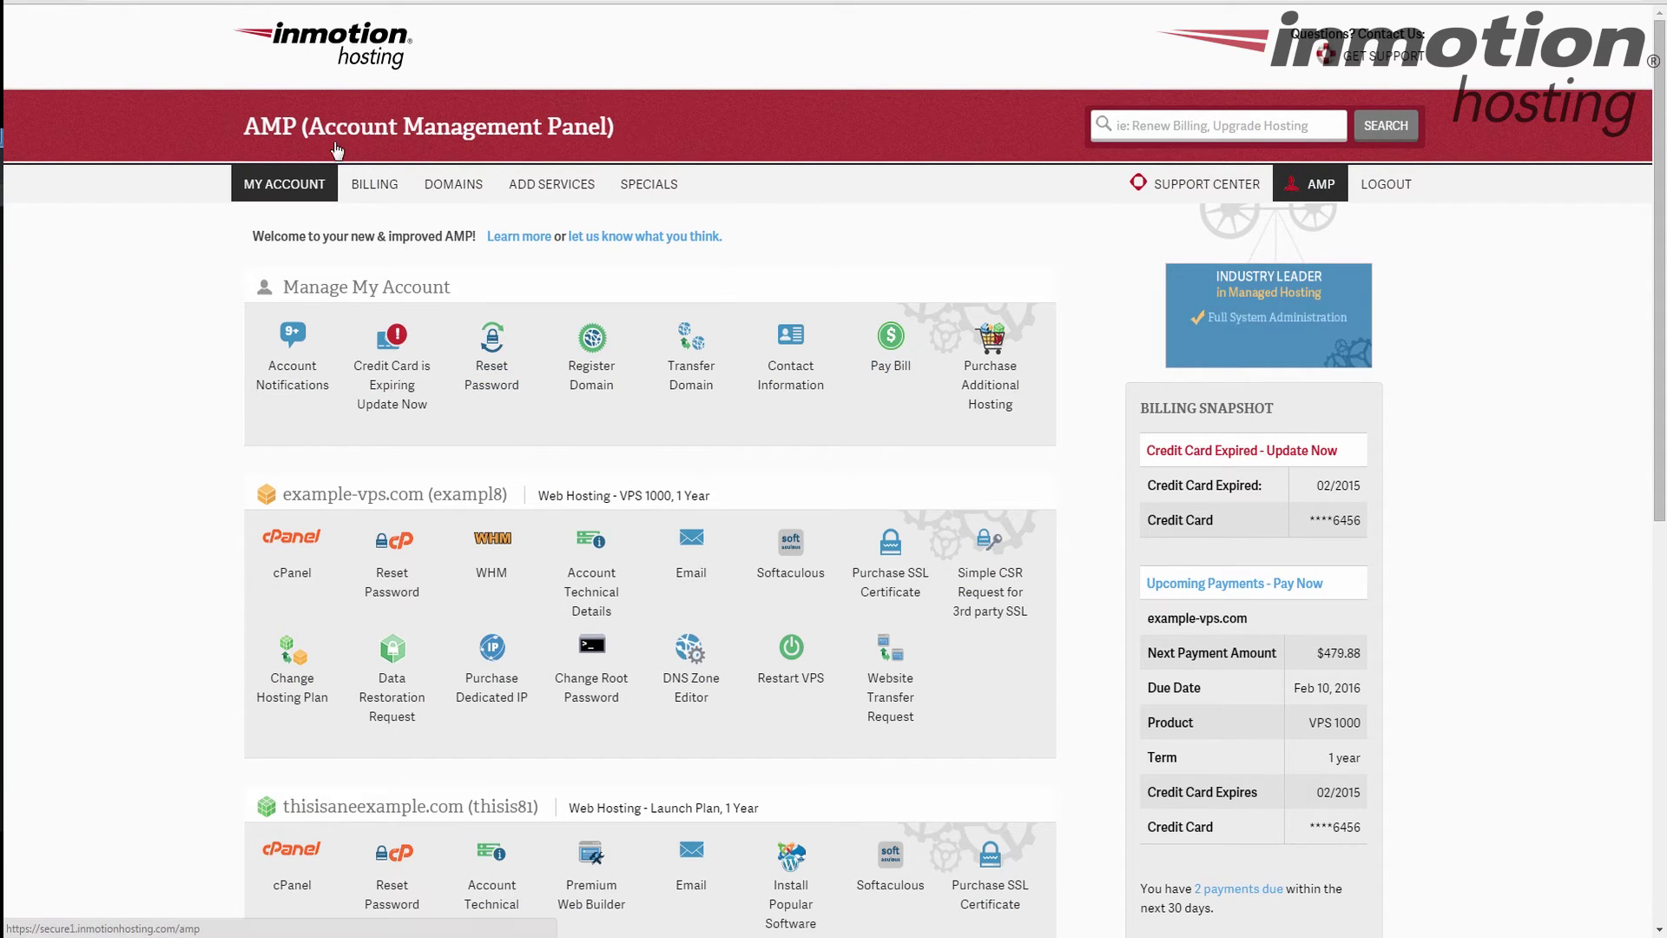
scroll(528, 261, "down", 1)
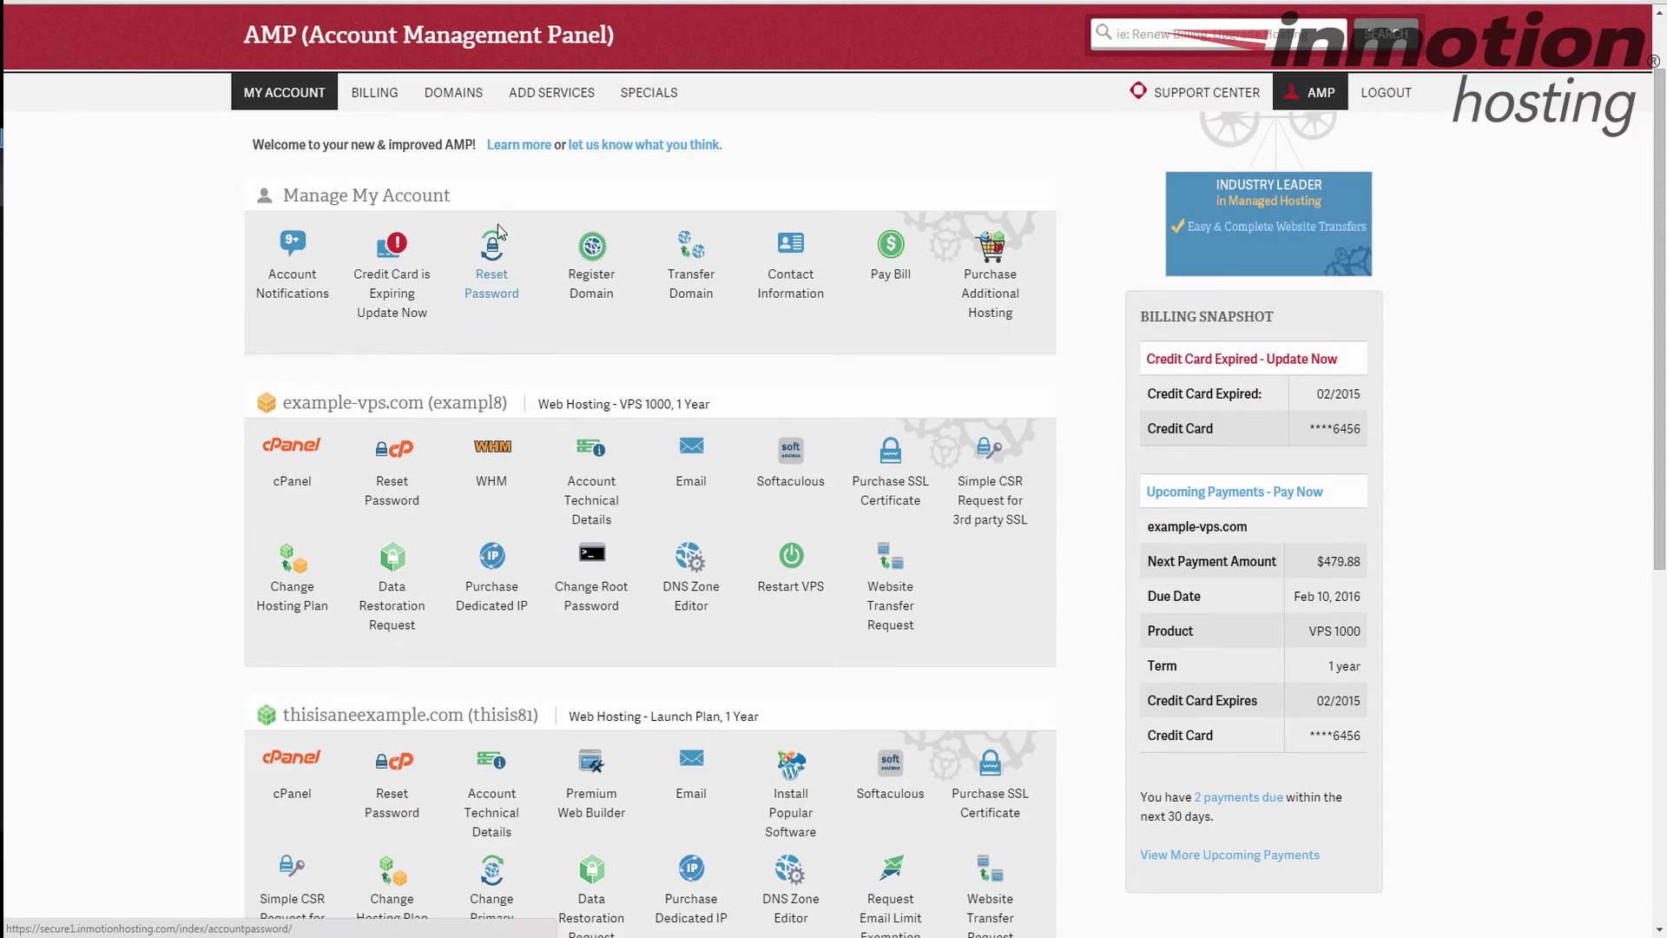
scroll(498, 233, "down", 2)
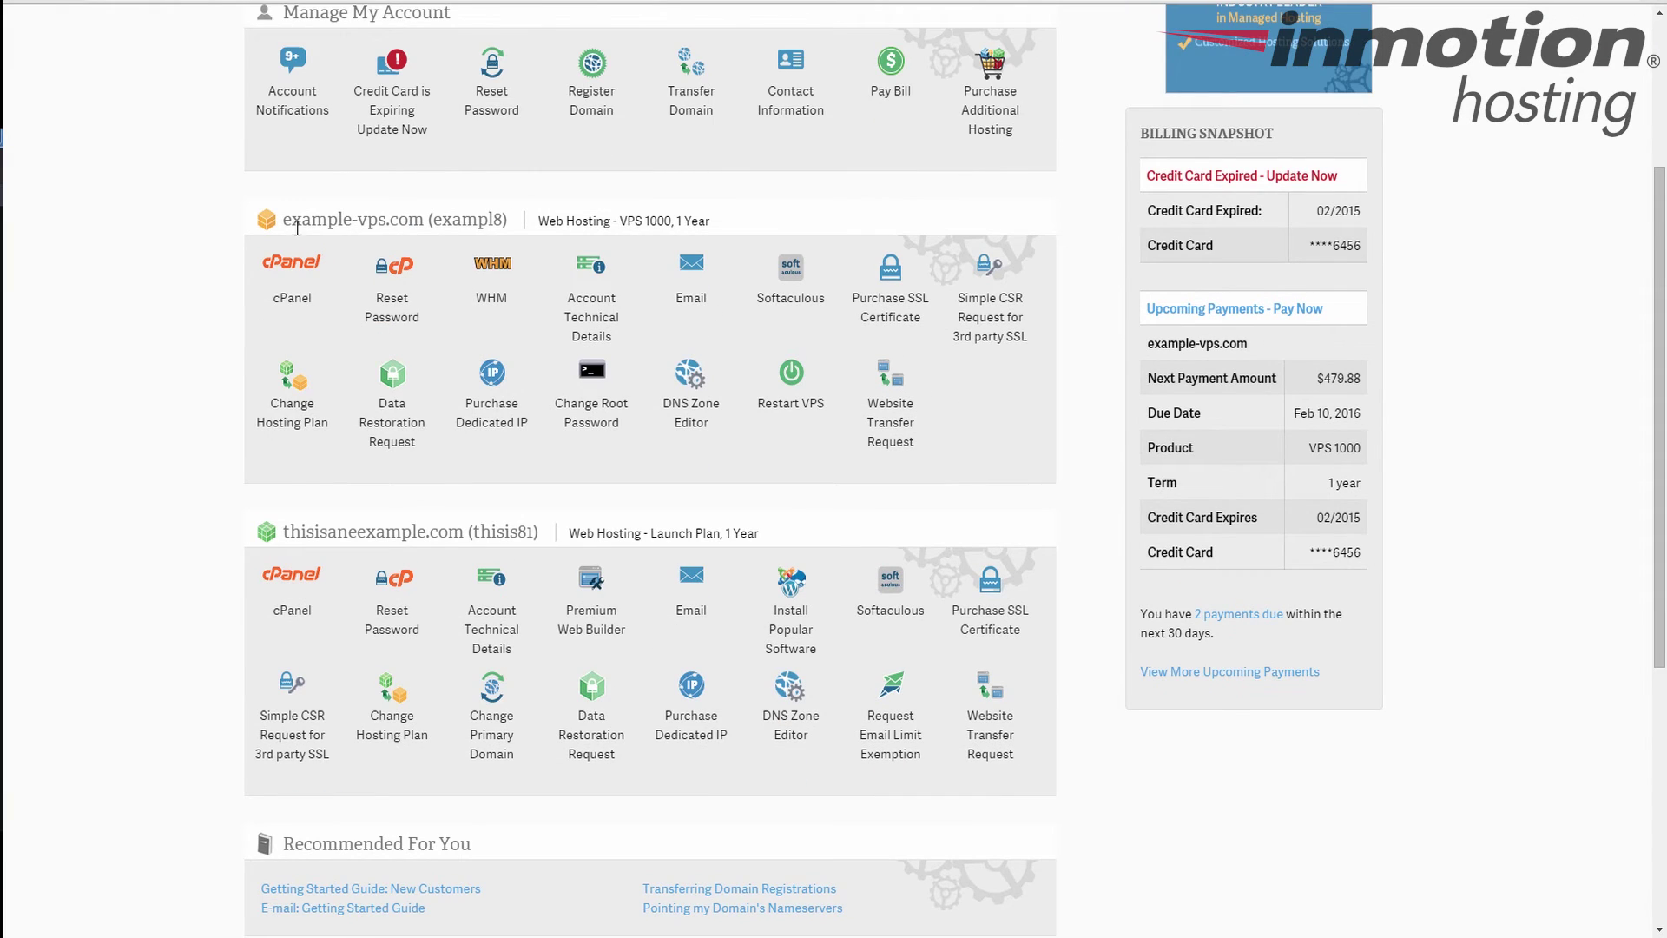
scroll(598, 228, "up", 2)
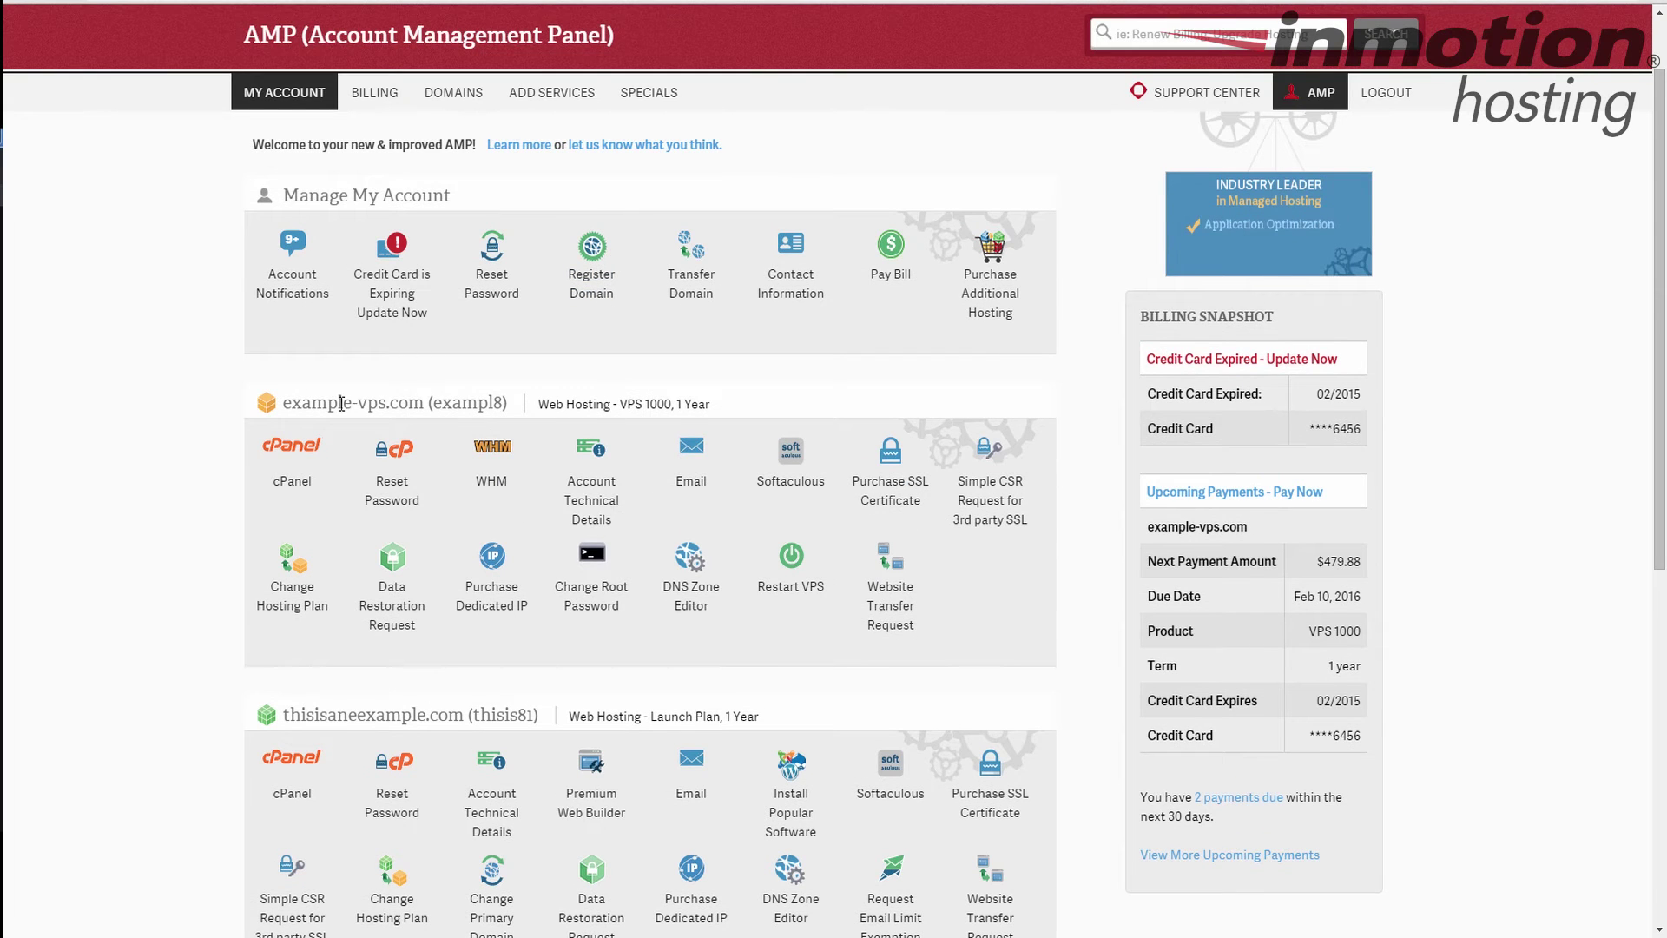
scroll(481, 391, "down", 1)
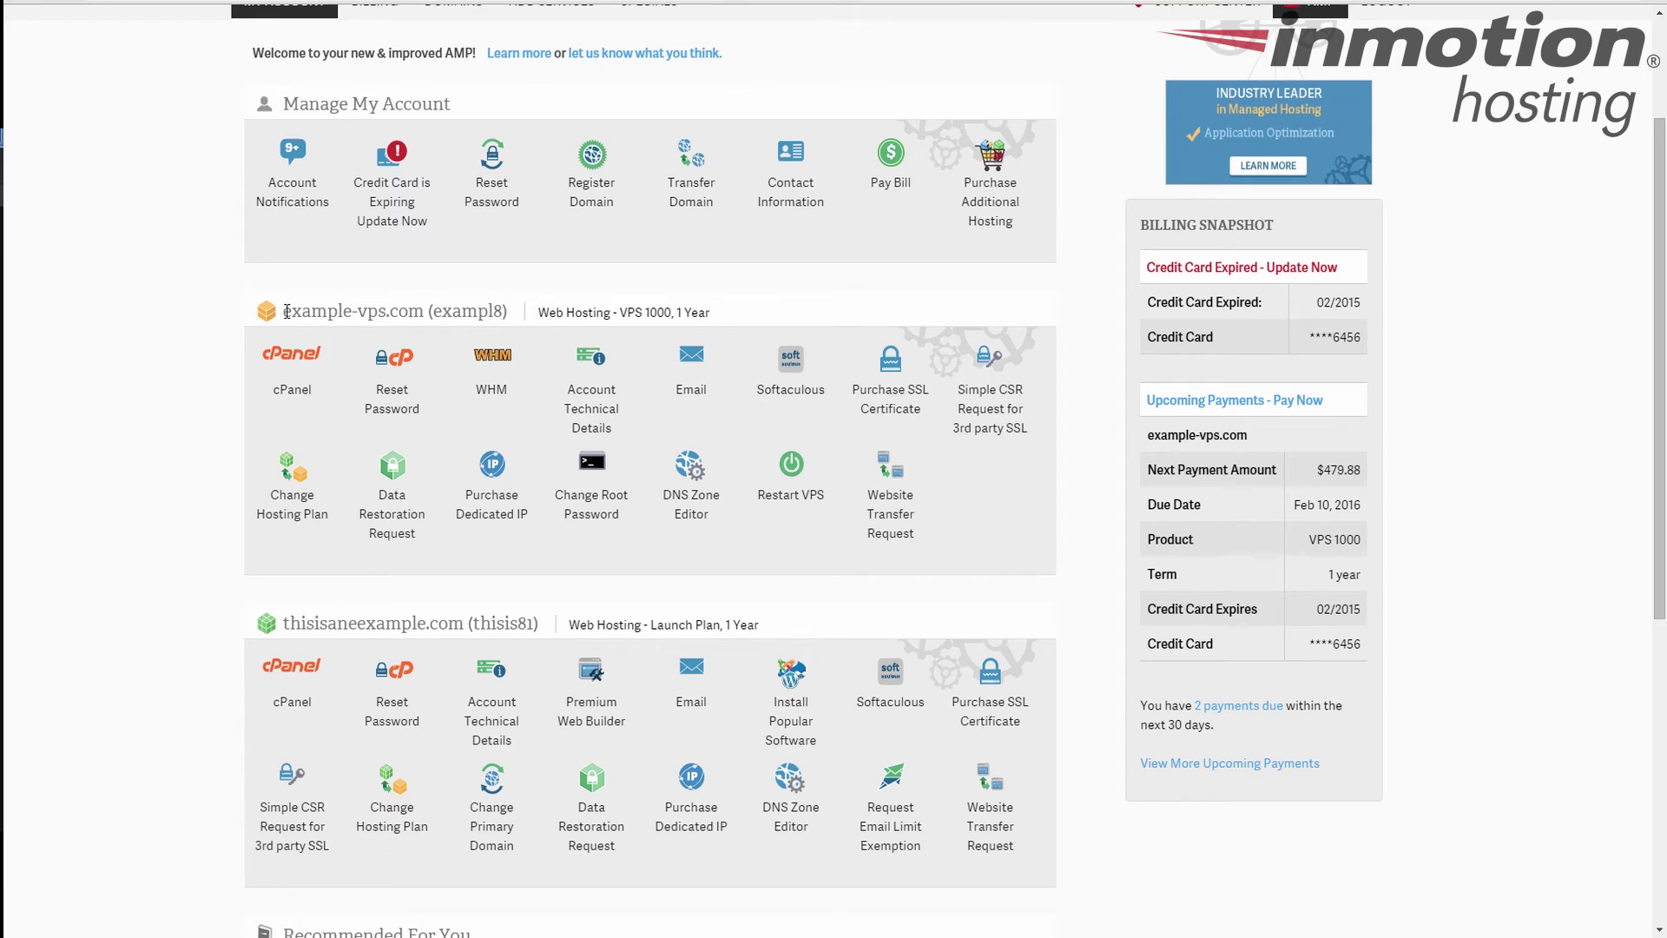
left_click_drag(286, 311, 462, 316)
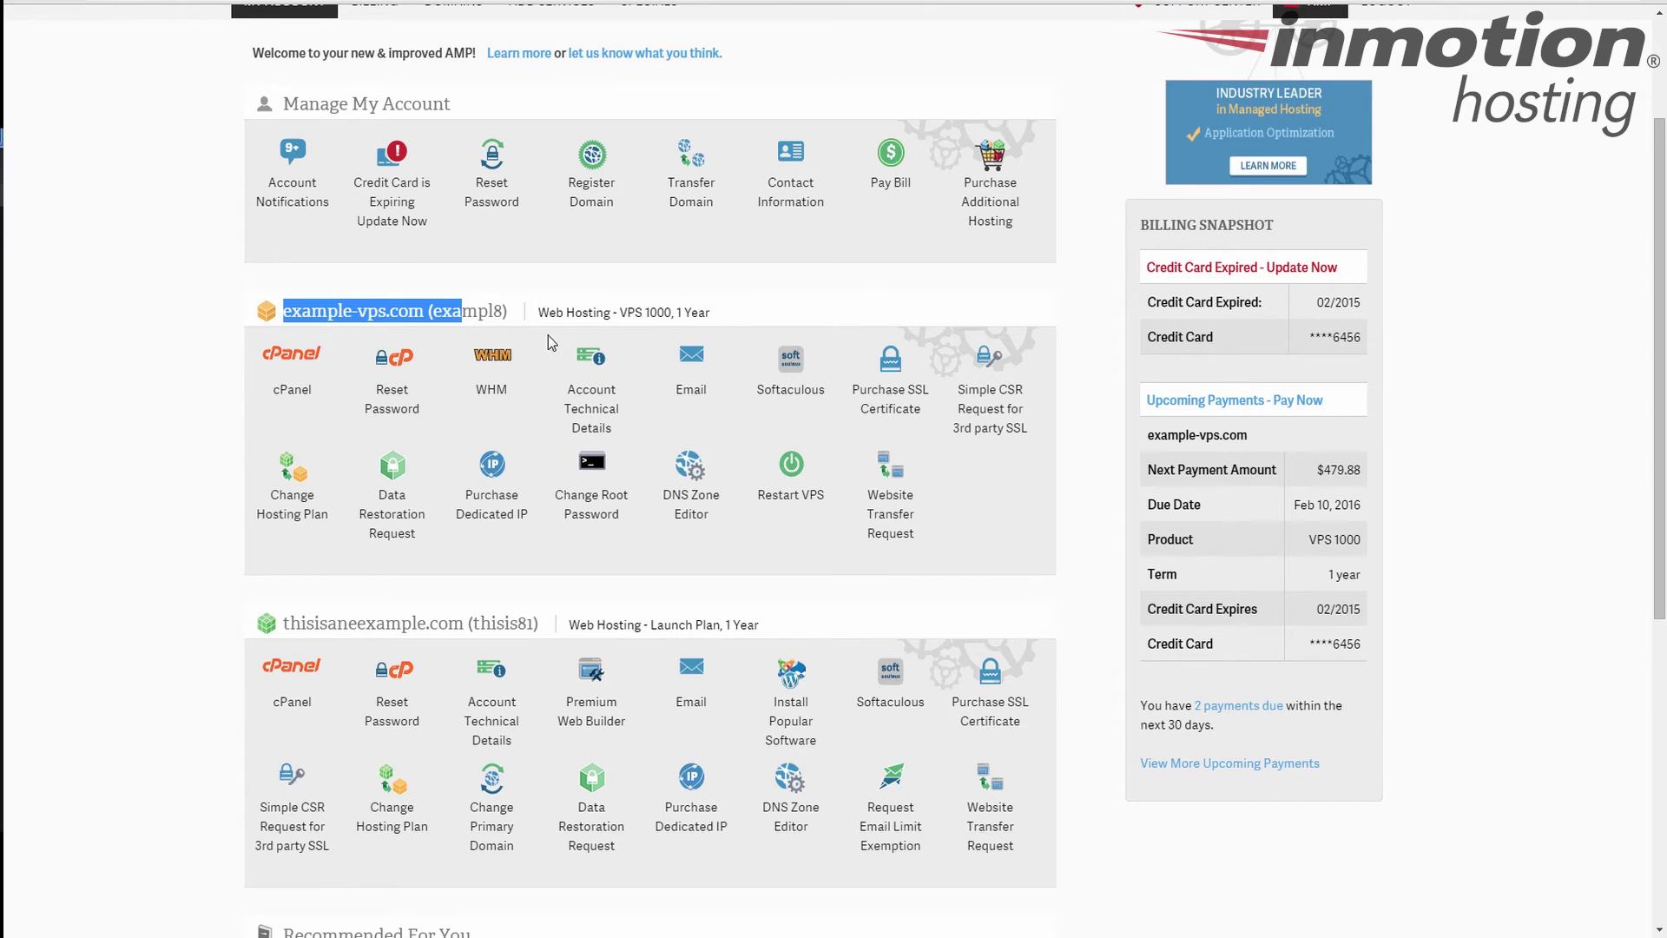
scroll(634, 417, "down", 5)
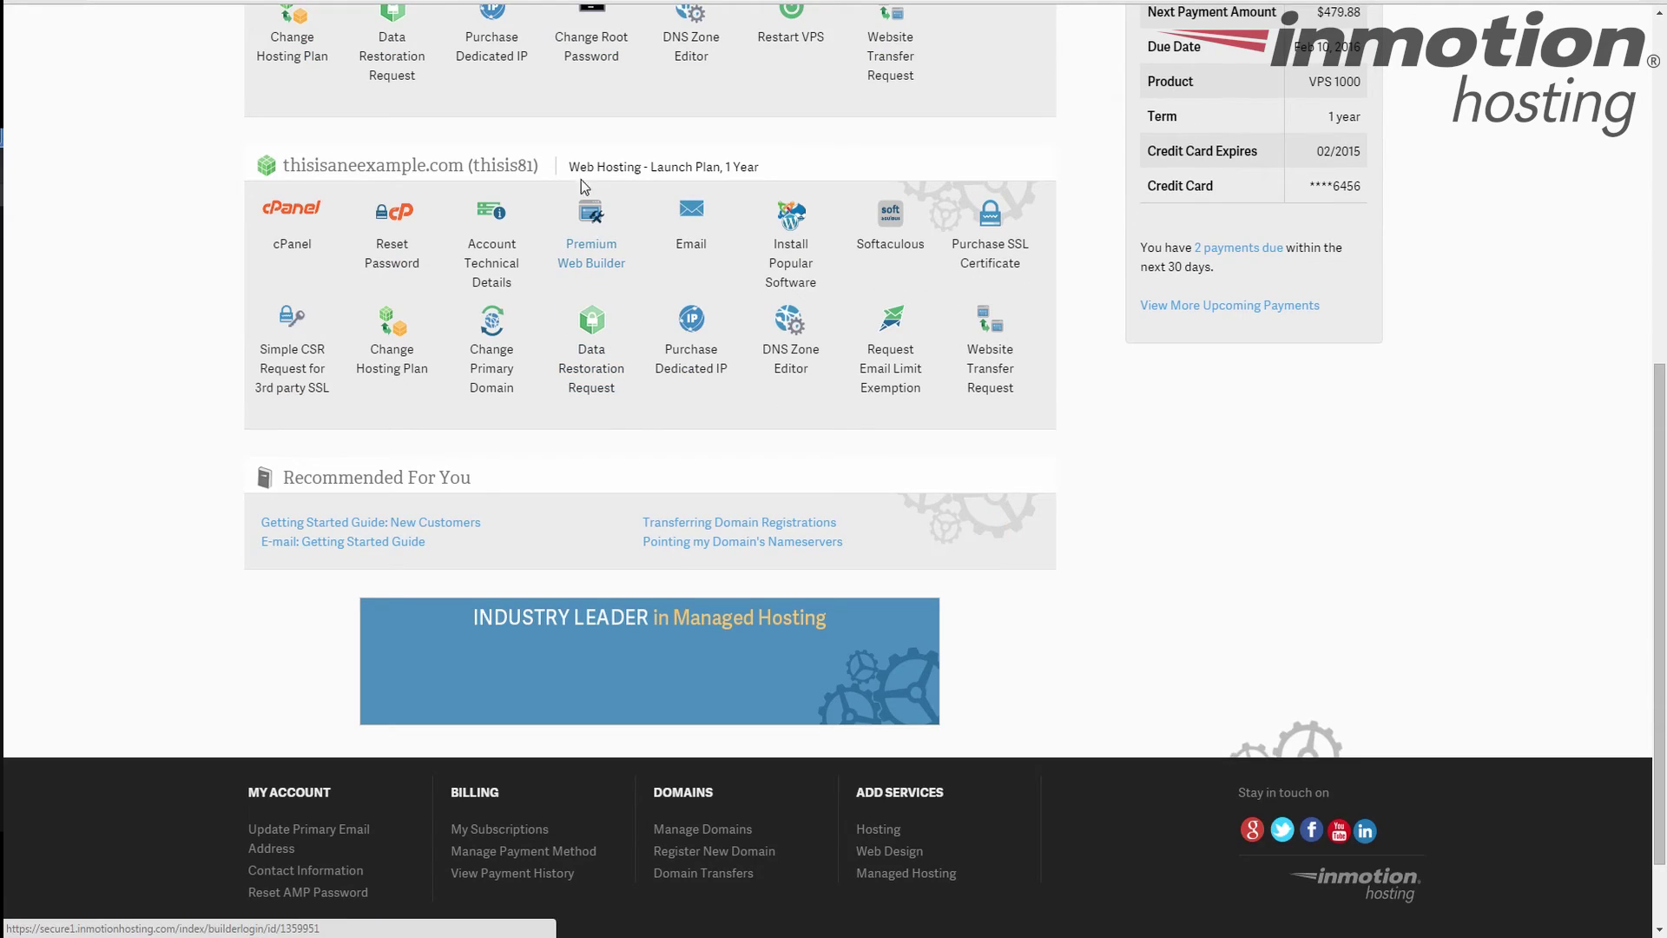
left_click_drag(566, 173, 735, 169)
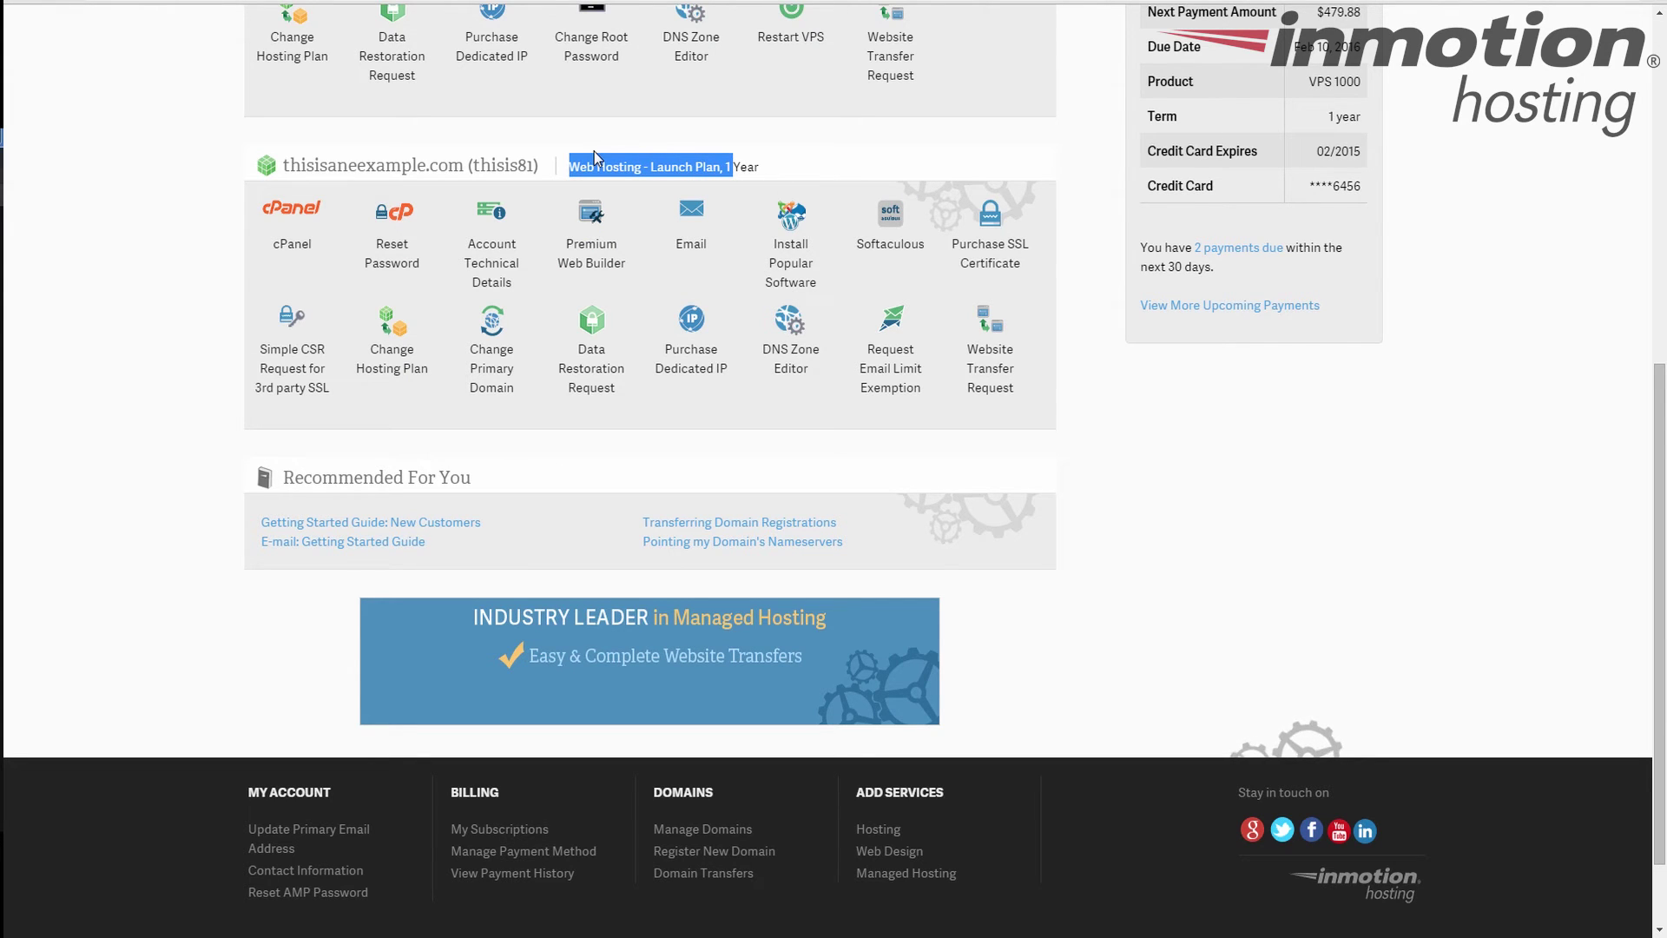
scroll(202, 205, "up", 3)
left_click(519, 424)
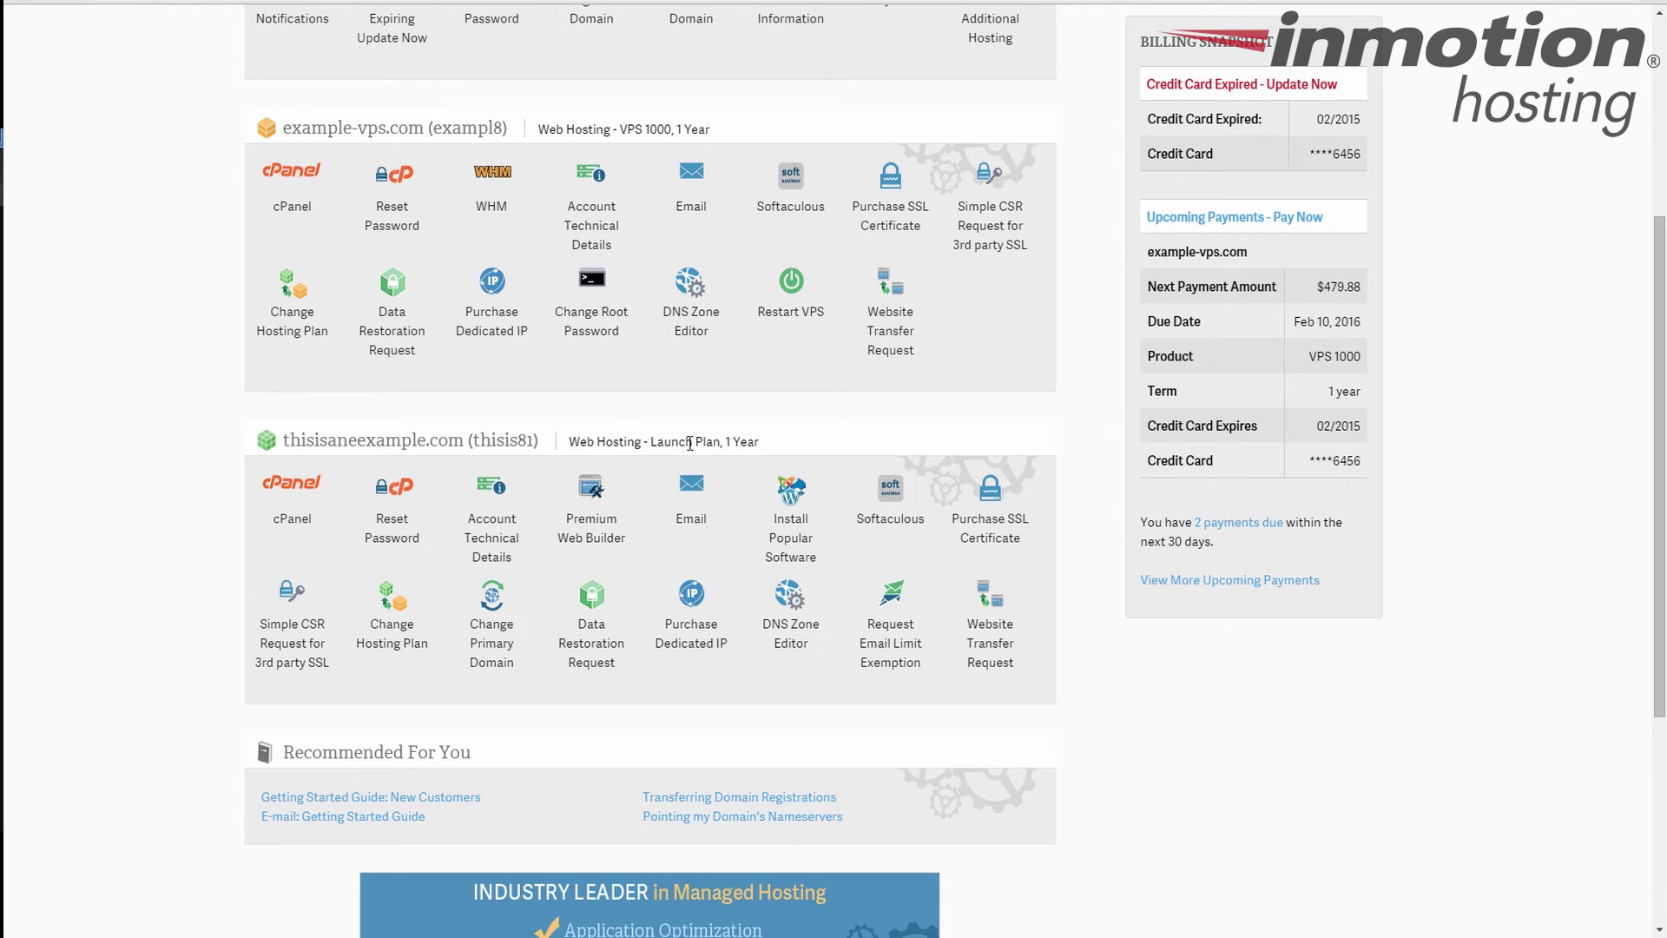
left_click_drag(284, 443, 544, 448)
left_click(621, 451)
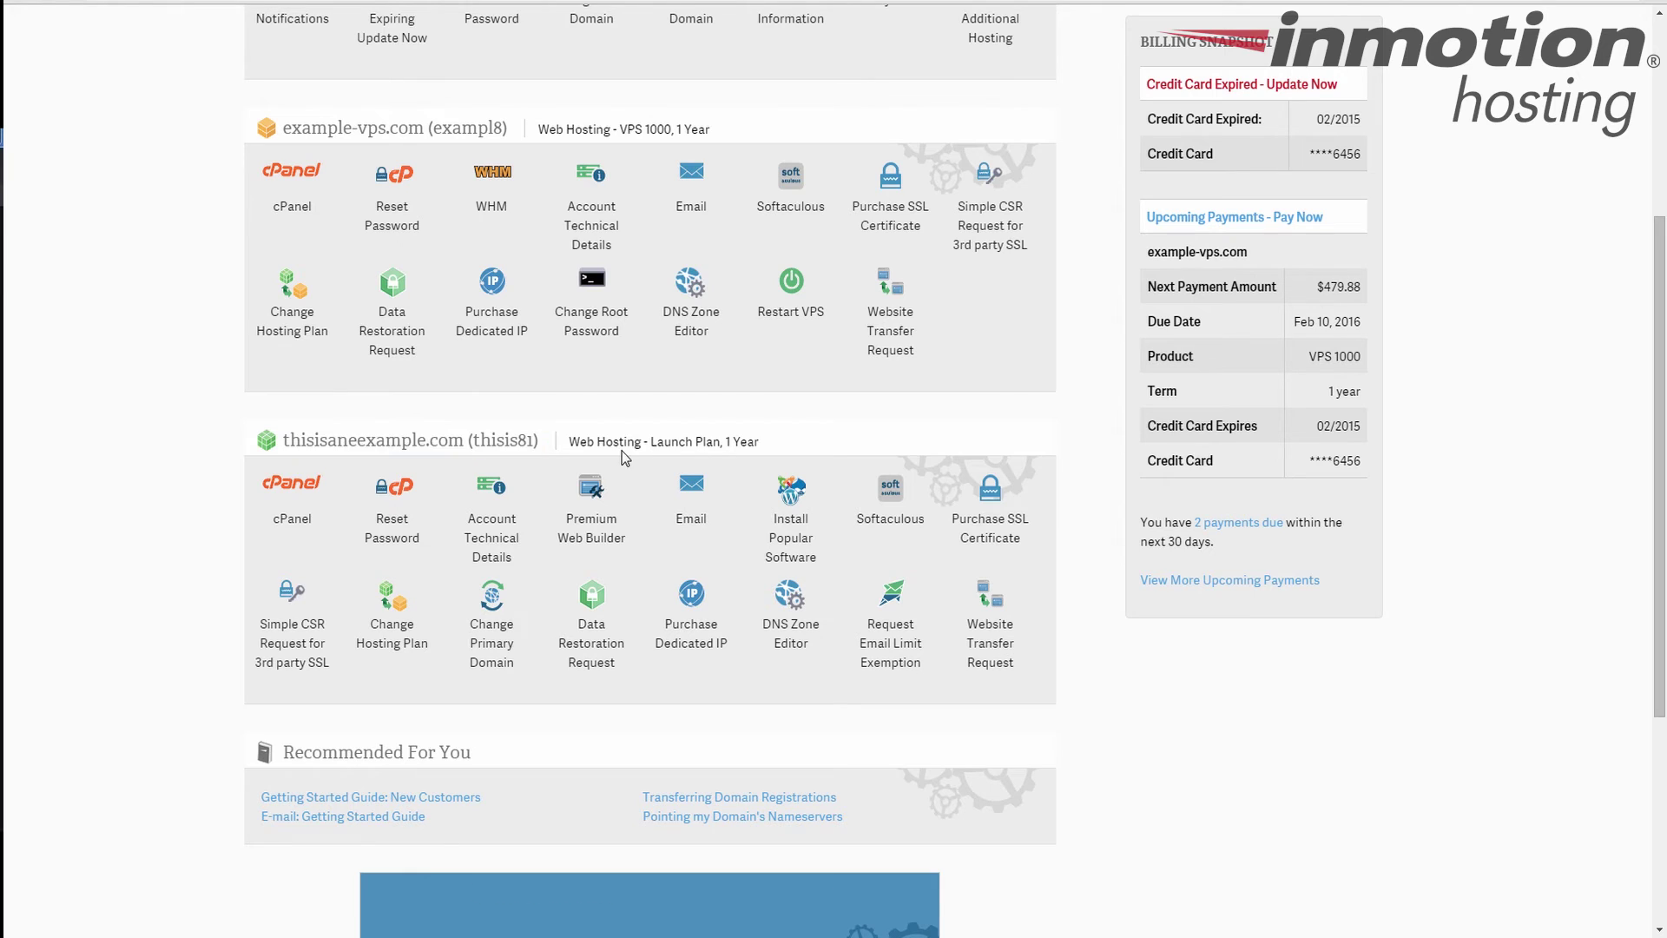
left_click(504, 545)
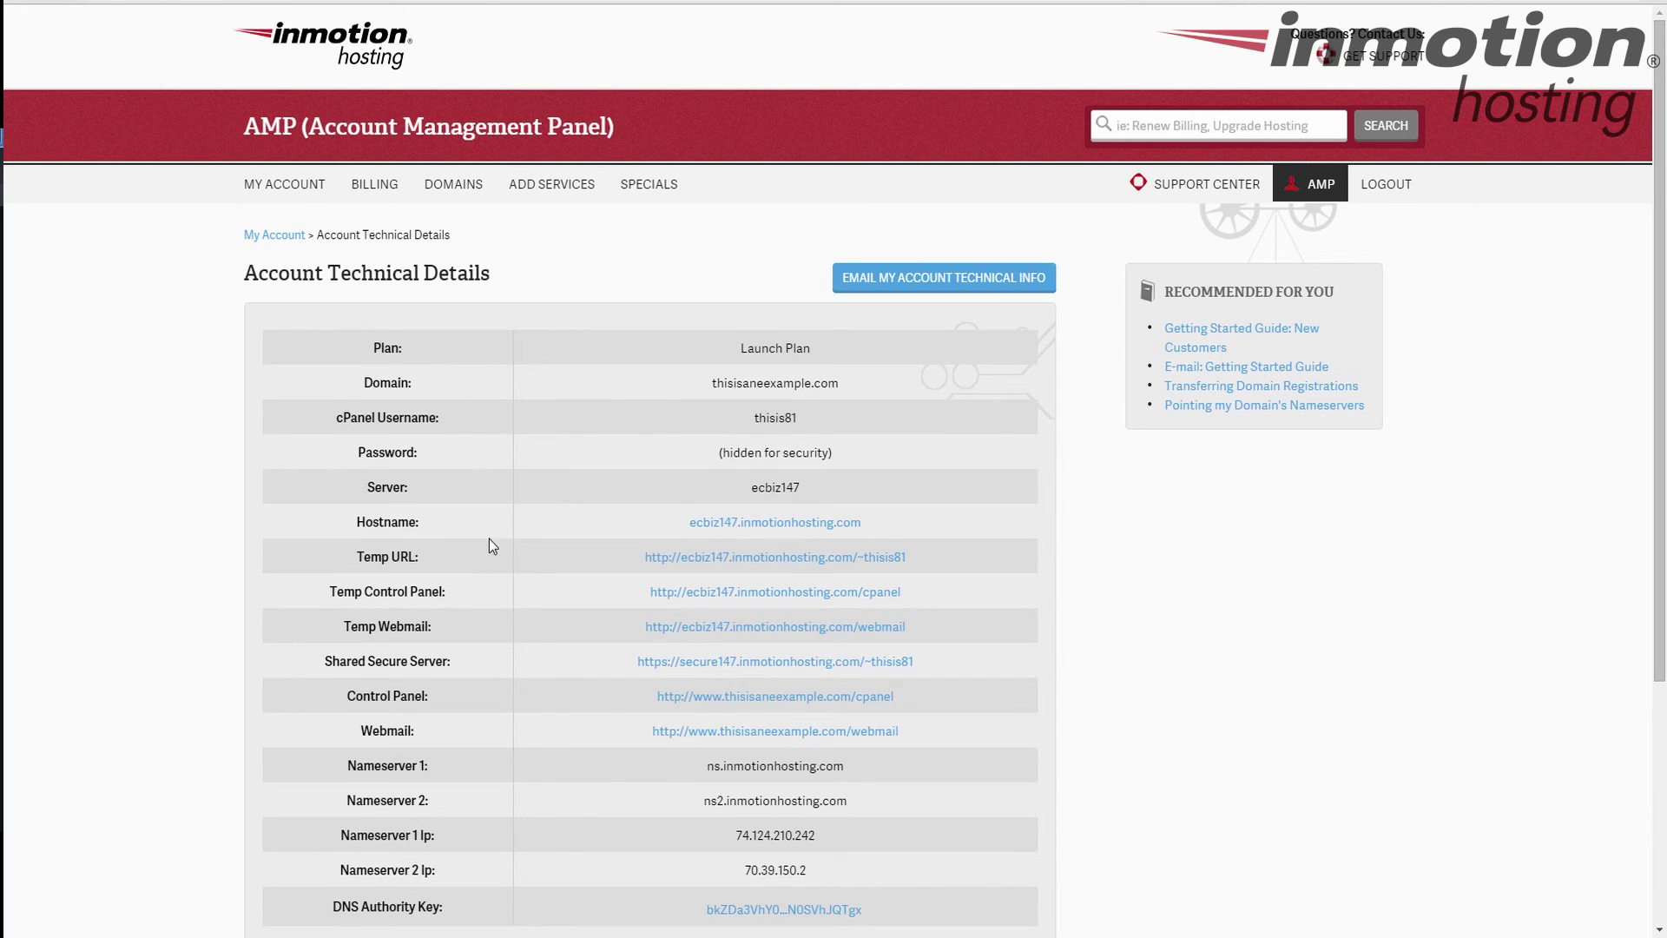
Highlight the Domain row and its value thisisaneexample.com on the Account Technical Details page.
left_click_drag(363, 389, 405, 386)
mouse_move(712, 387)
left_mouse_down()
mouse_move(885, 404)
mouse_move(708, 390)
left_mouse_up()
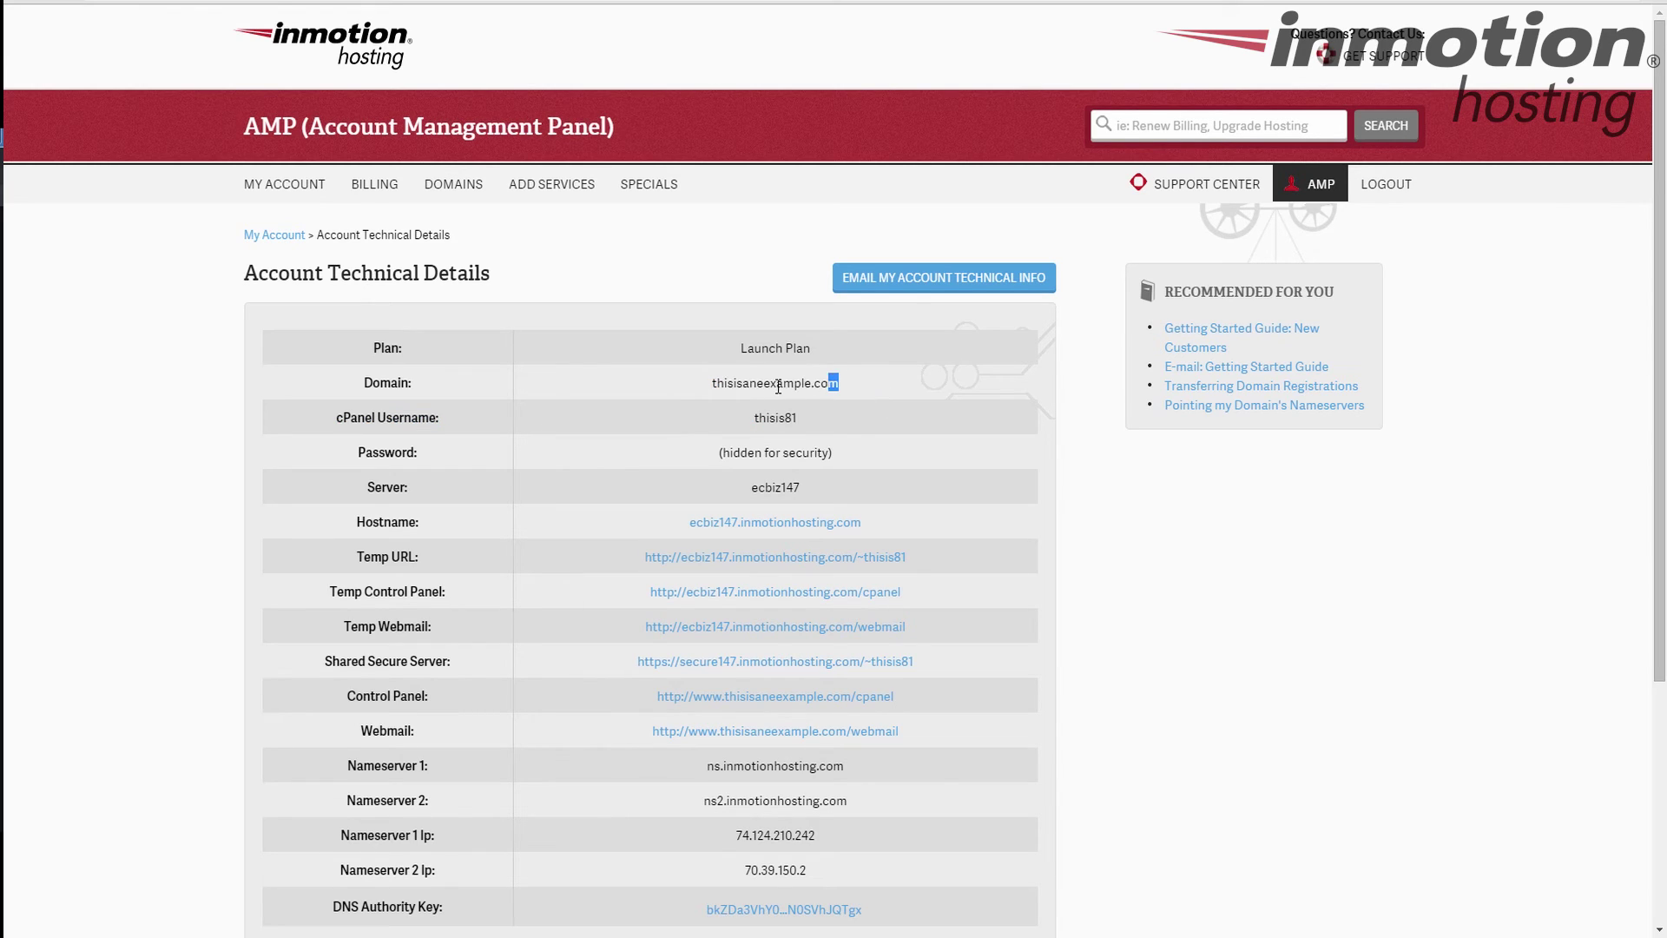